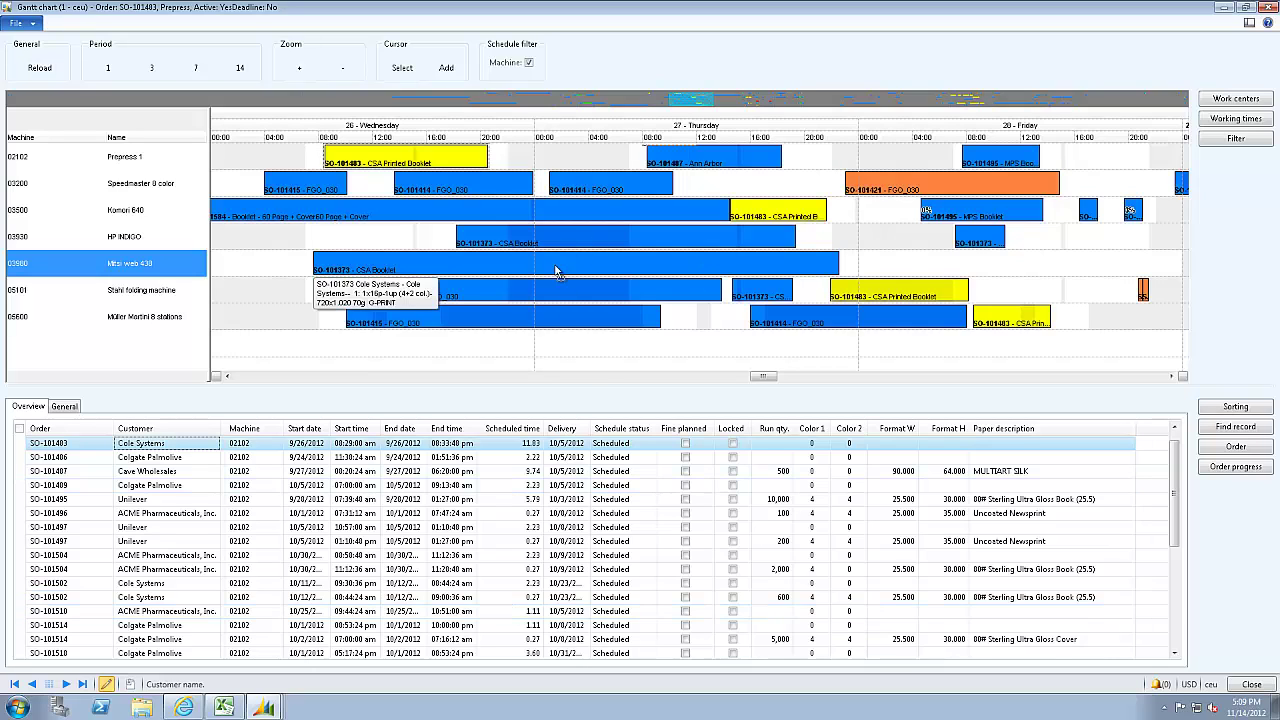
Compare the Gantt chart over 1-, 3-, 7- and 14-day periods, ending on the 3-day period
{"action": "mouse_move", "coordinate": [602, 313]}
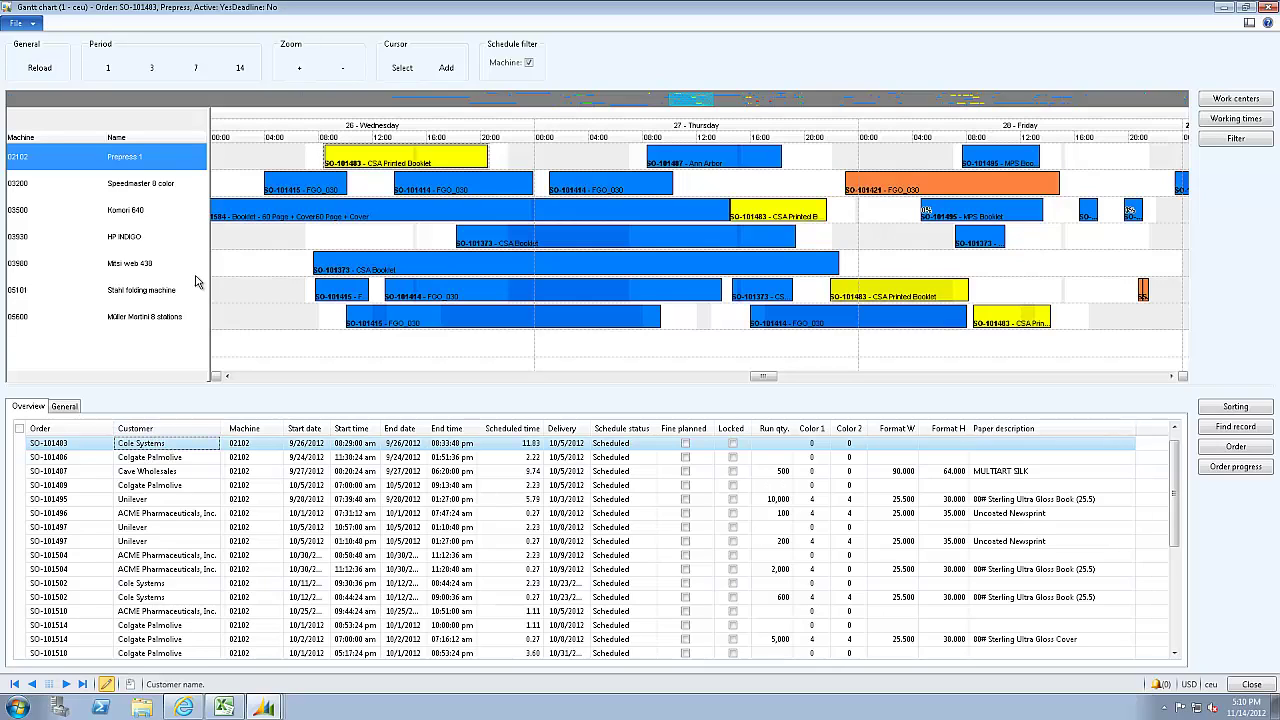
{"action": "left_click", "coordinate": [110, 76]}
{"action": "left_click", "coordinate": [151, 72]}
{"action": "left_click", "coordinate": [196, 72]}
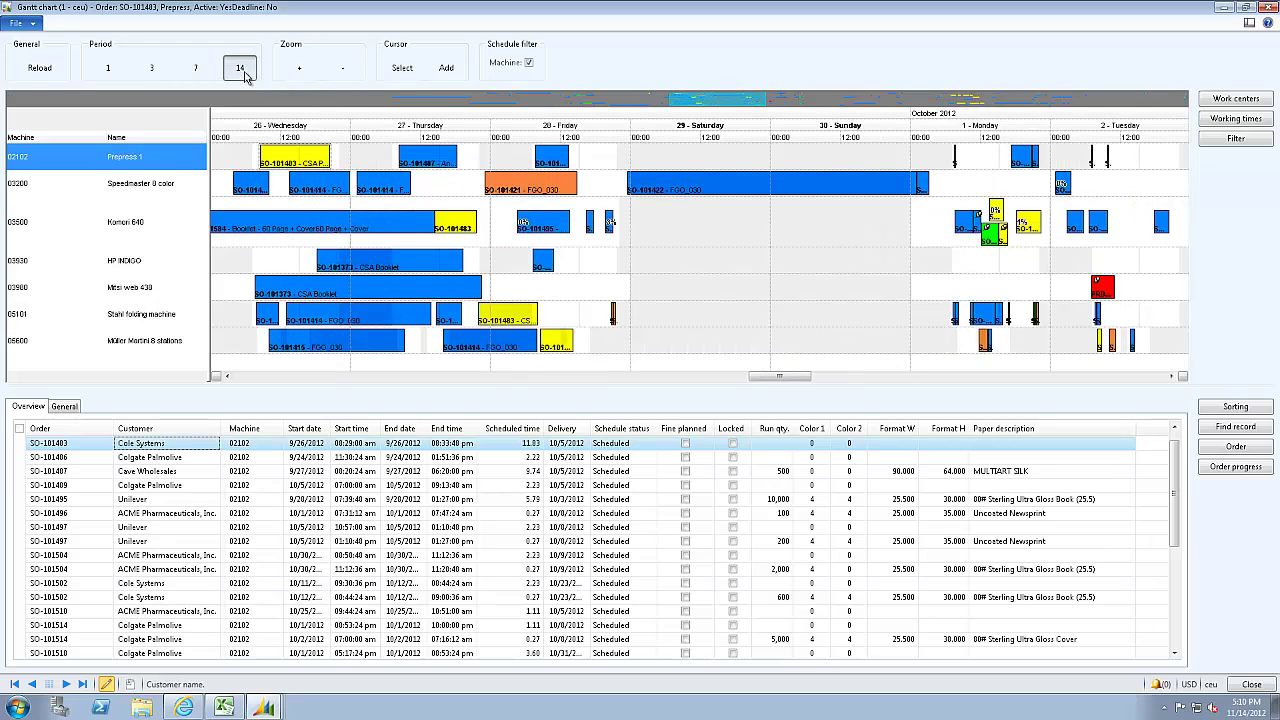
{"action": "left_click", "coordinate": [241, 70]}
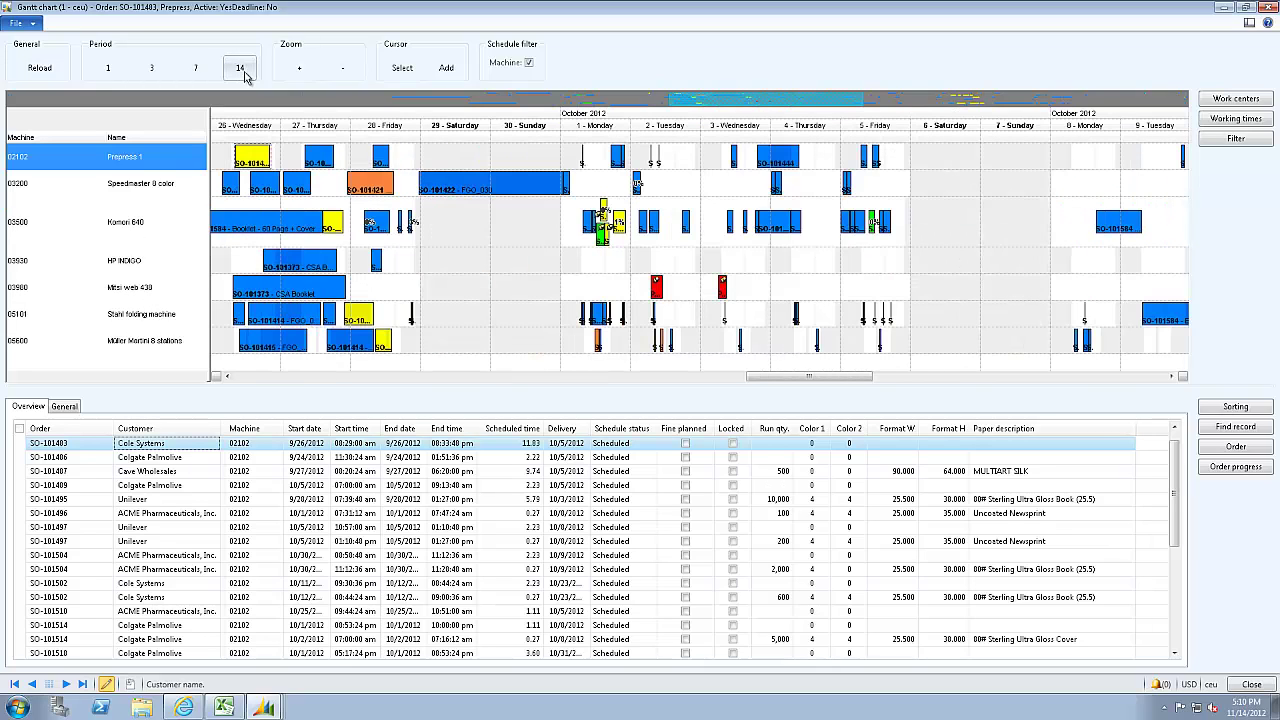
{"action": "left_click", "coordinate": [153, 70]}
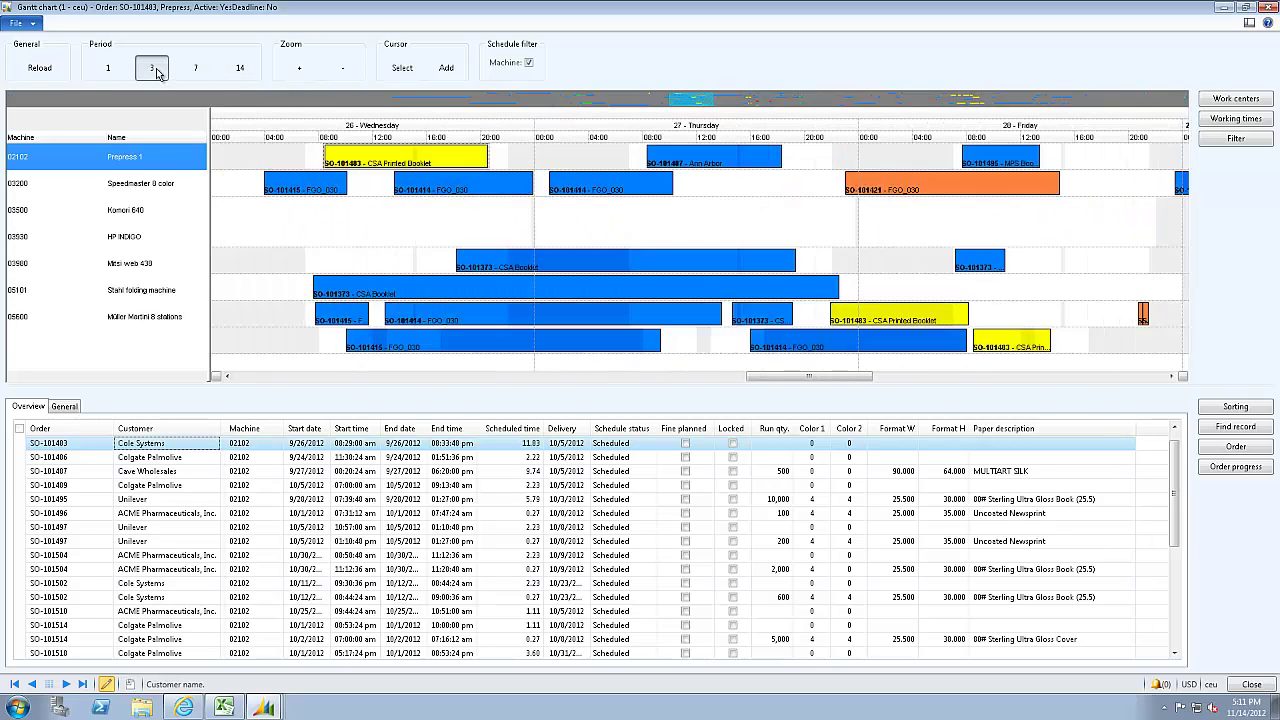
{"action": "mouse_move", "coordinate": [912, 321]}
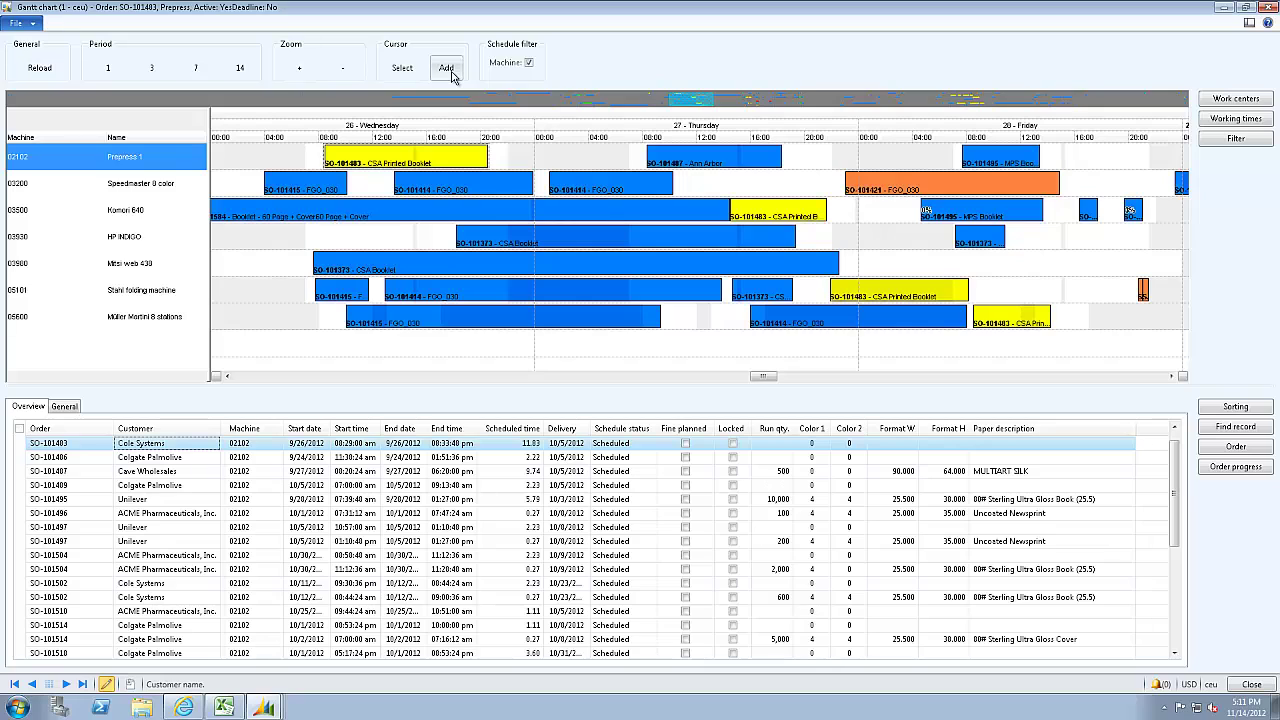
{"action": "left_click", "coordinate": [449, 74]}
{"action": "left_click_drag", "start_coordinate": [1013, 265], "coordinate": [1055, 282]}
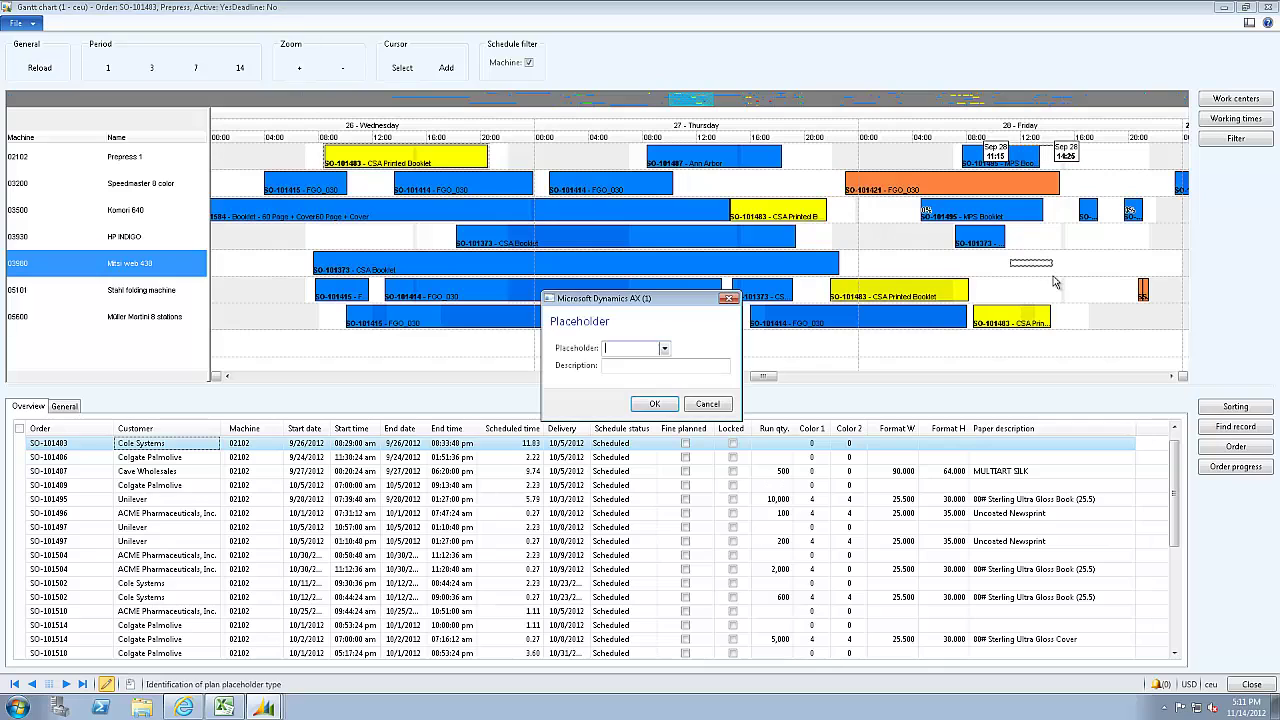
{"action": "left_click", "coordinate": [664, 348]}
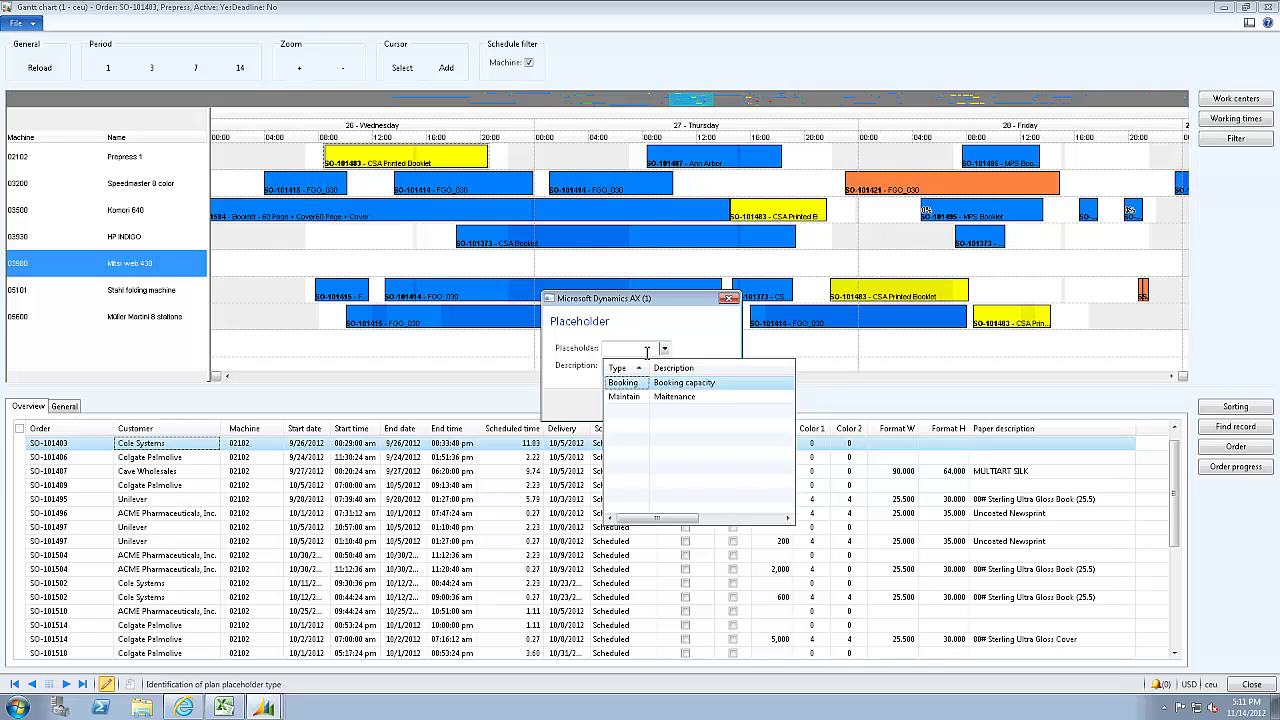
{"action": "left_click", "coordinate": [647, 352]}
{"action": "left_click", "coordinate": [696, 406]}
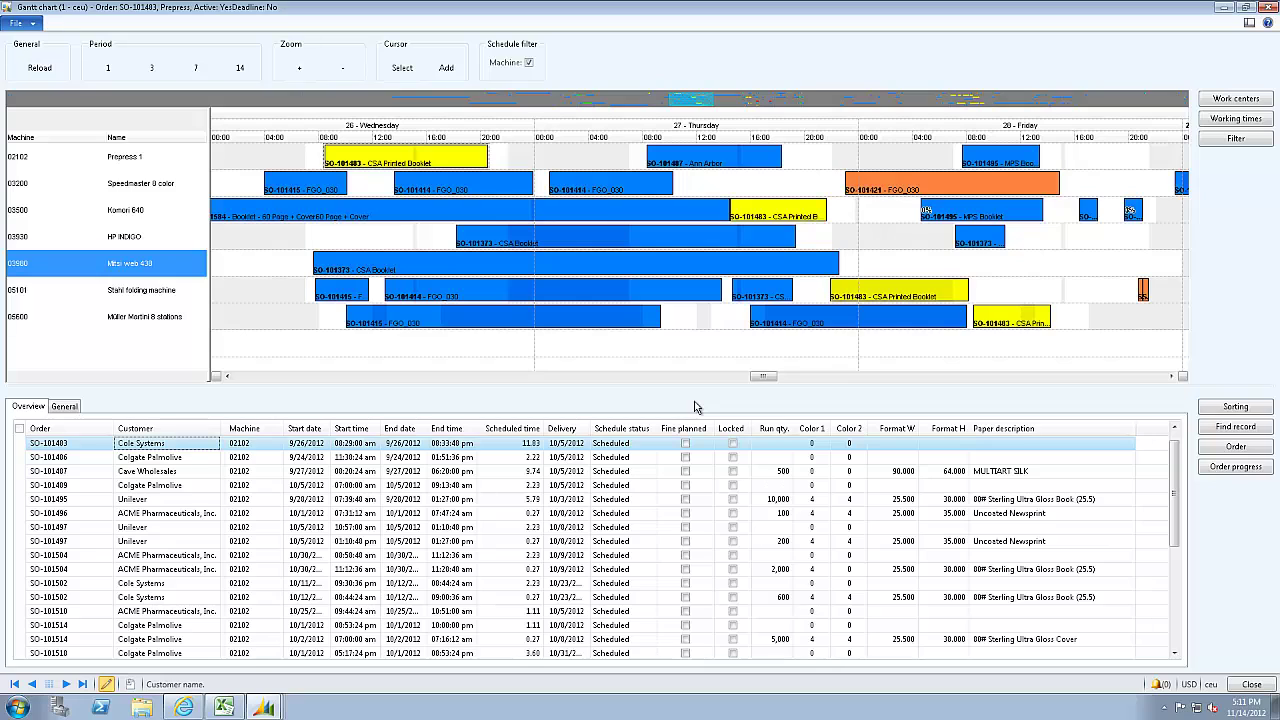
Examine the work center details for Mitsi web 438
{"action": "mouse_move", "coordinate": [338, 296]}
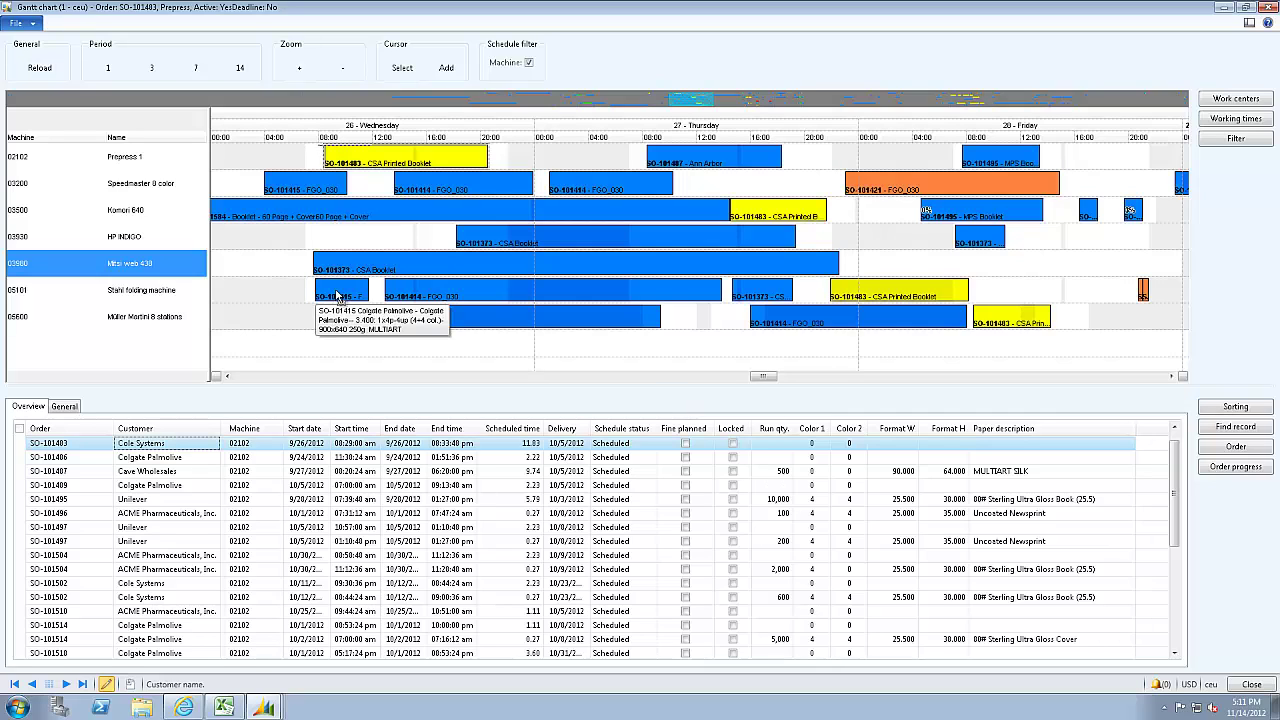
{"action": "left_click", "coordinate": [1226, 99]}
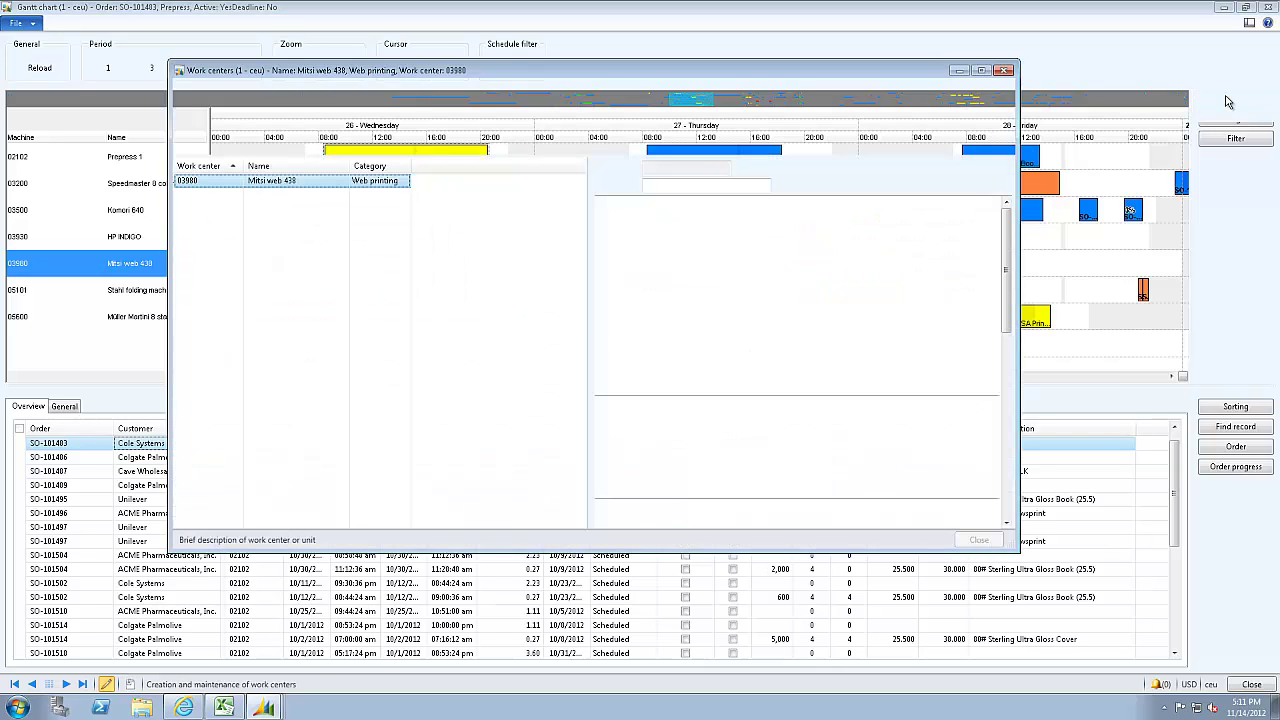
{"action": "left_click", "coordinate": [979, 540]}
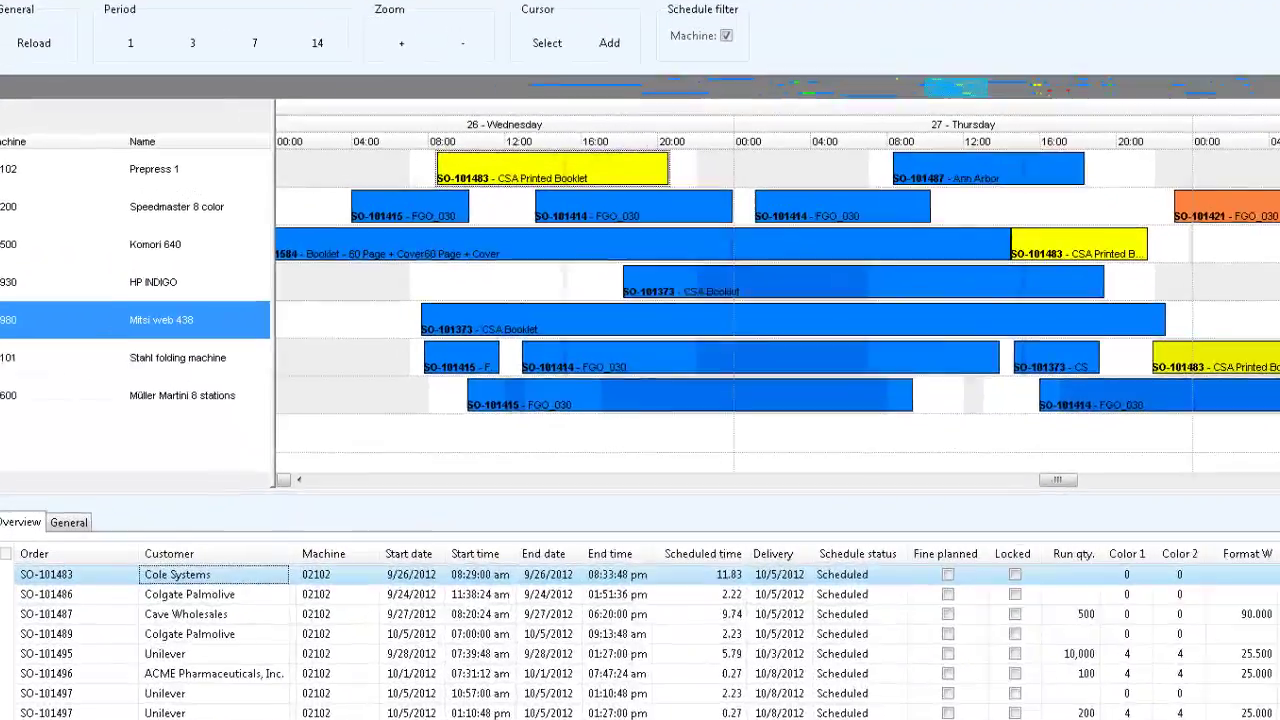
Review the Mitsi web 438 working times, keeping the control for 11/14/2012 as Open, and look over the machine's order filter list
{"action": "left_click", "coordinate": [1227, 122]}
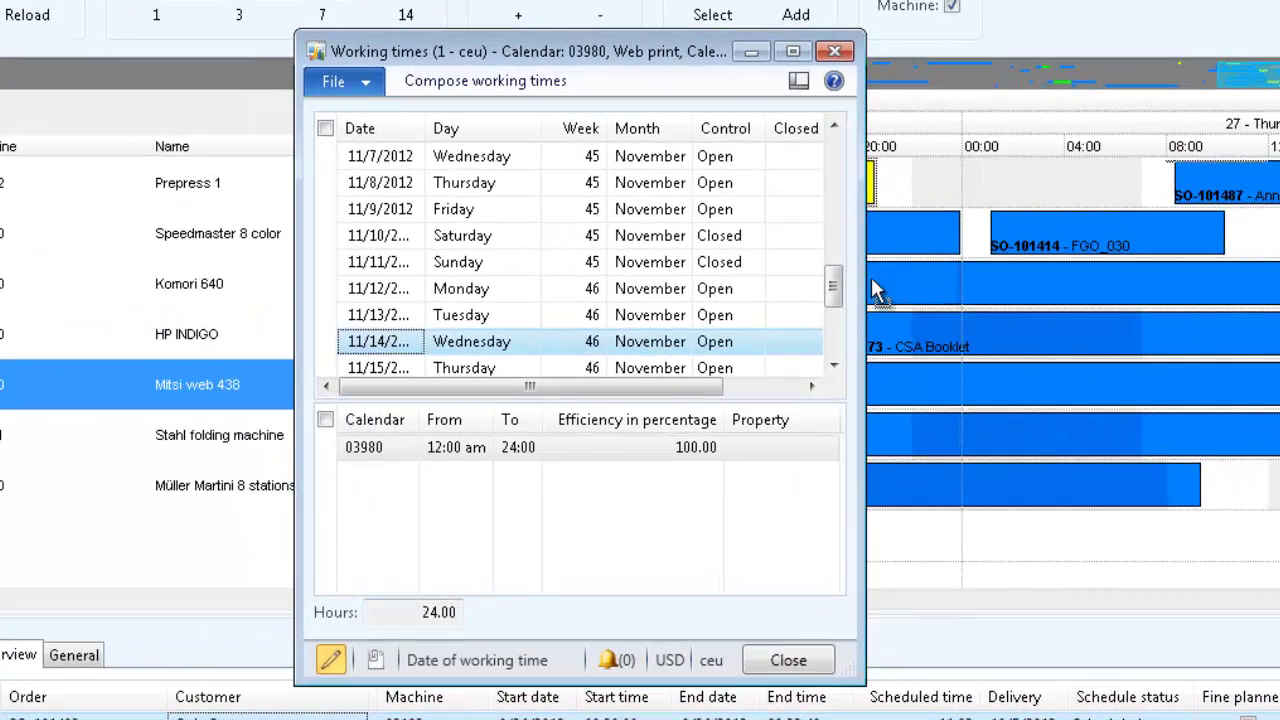
{"action": "left_click", "coordinate": [755, 342]}
{"action": "left_click", "coordinate": [755, 342]}
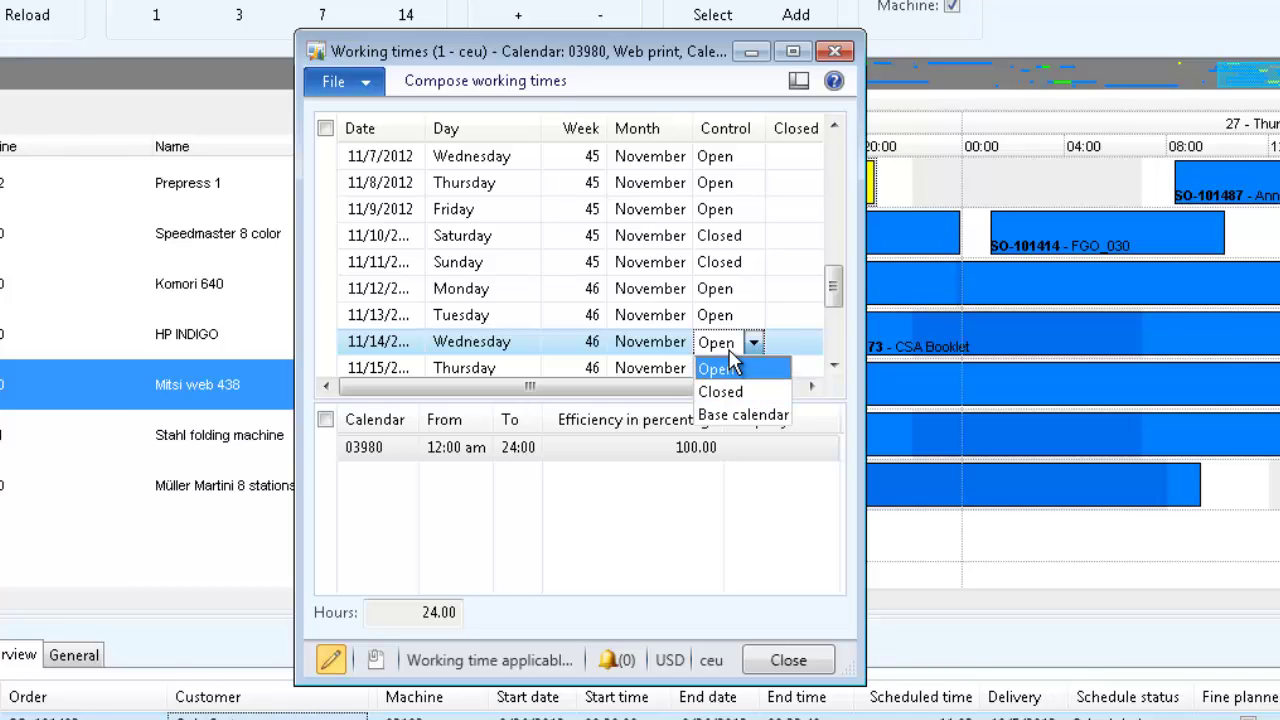
{"action": "left_click", "coordinate": [736, 368]}
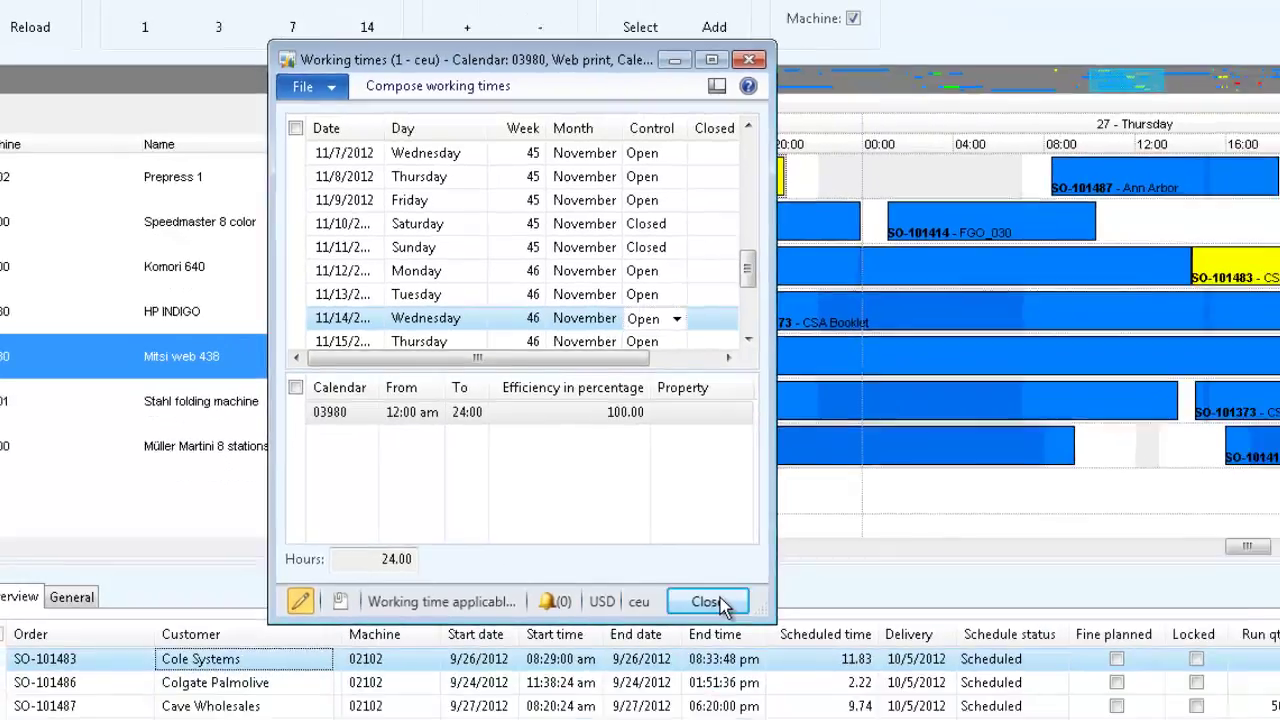
{"action": "left_click", "coordinate": [800, 662]}
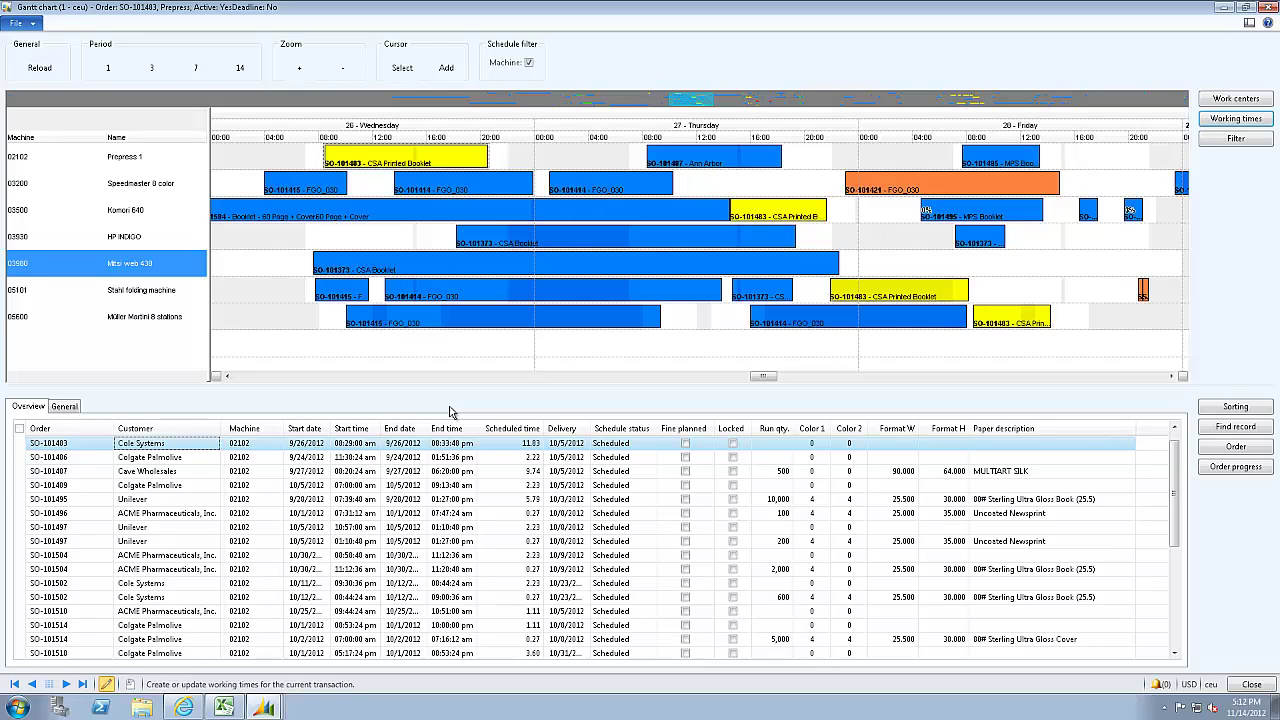
{"action": "left_click", "coordinate": [1236, 140]}
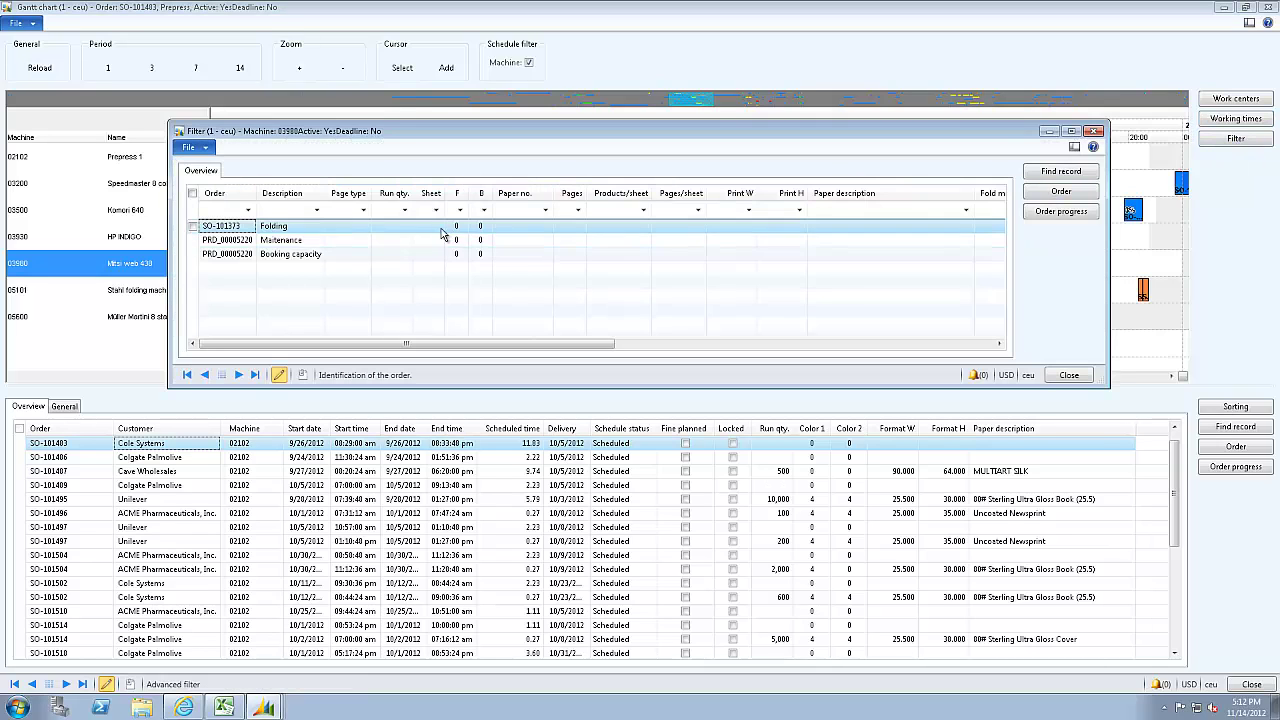
{"action": "left_click", "coordinate": [1069, 375]}
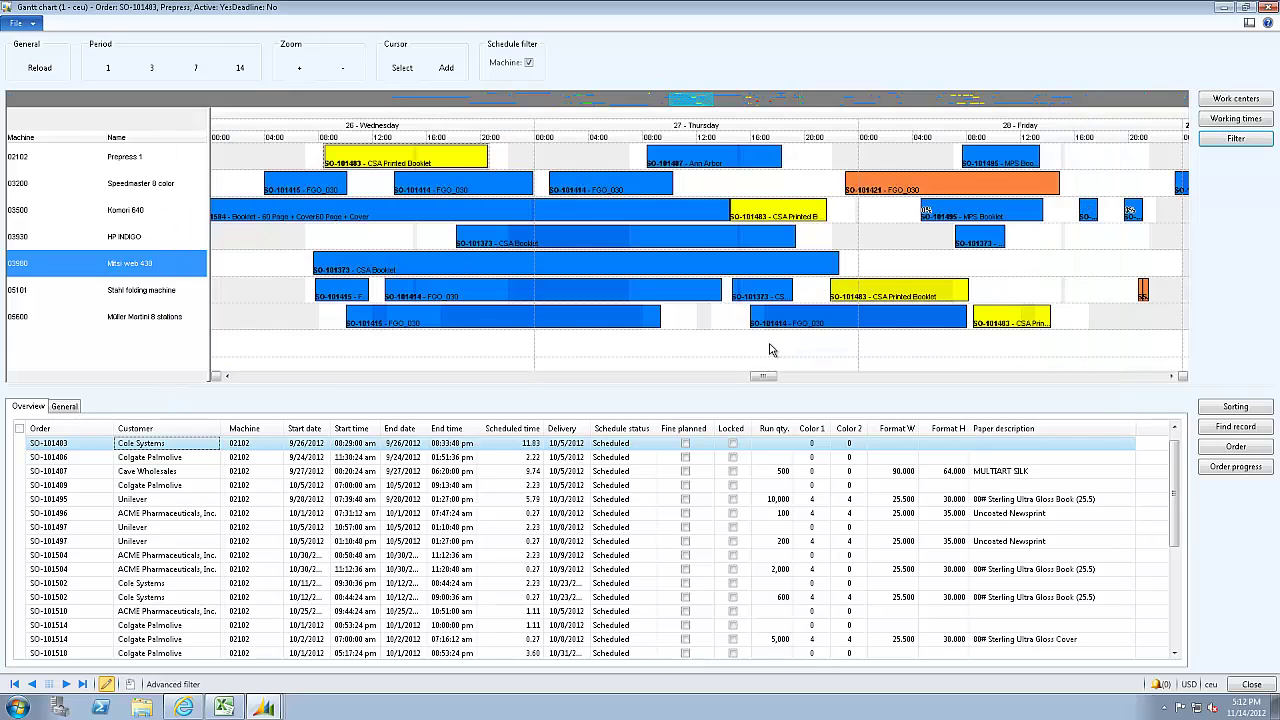
Filter the Speedmaster 8 color orders by paper description *G-Print* and page type Cover to review the matches
{"action": "left_click", "coordinate": [148, 190]}
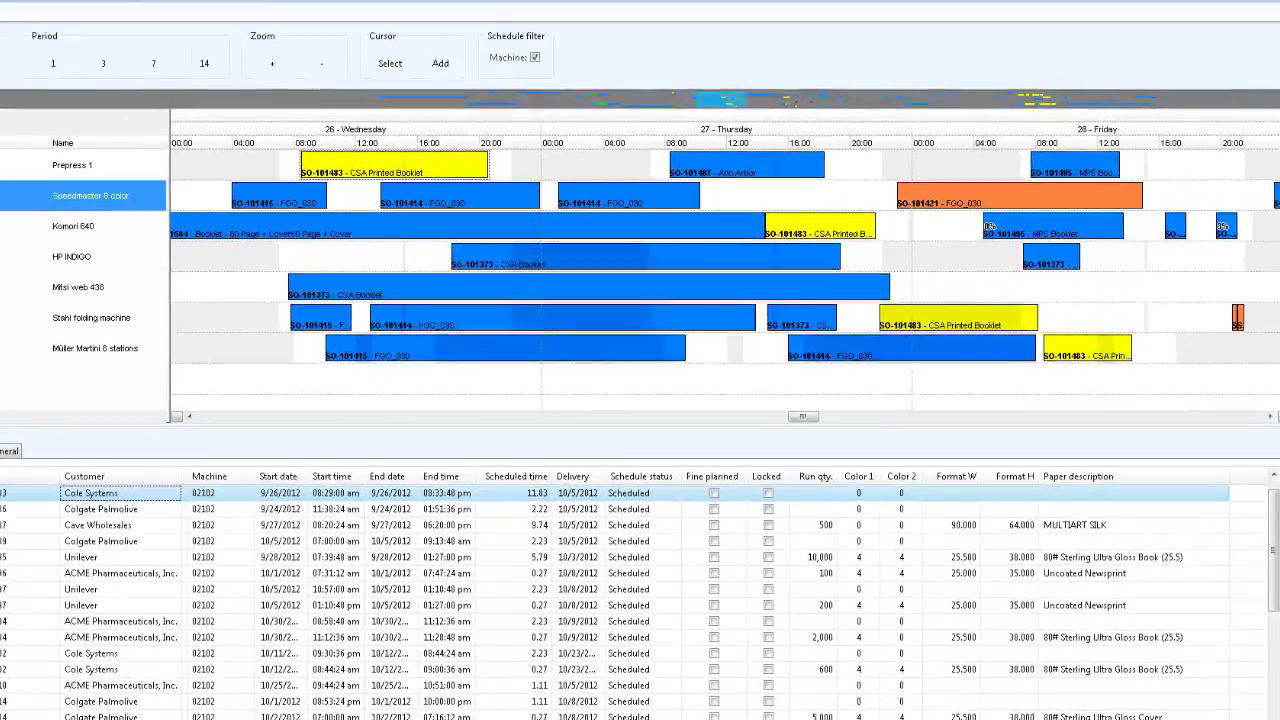
{"action": "left_click", "coordinate": [1254, 140]}
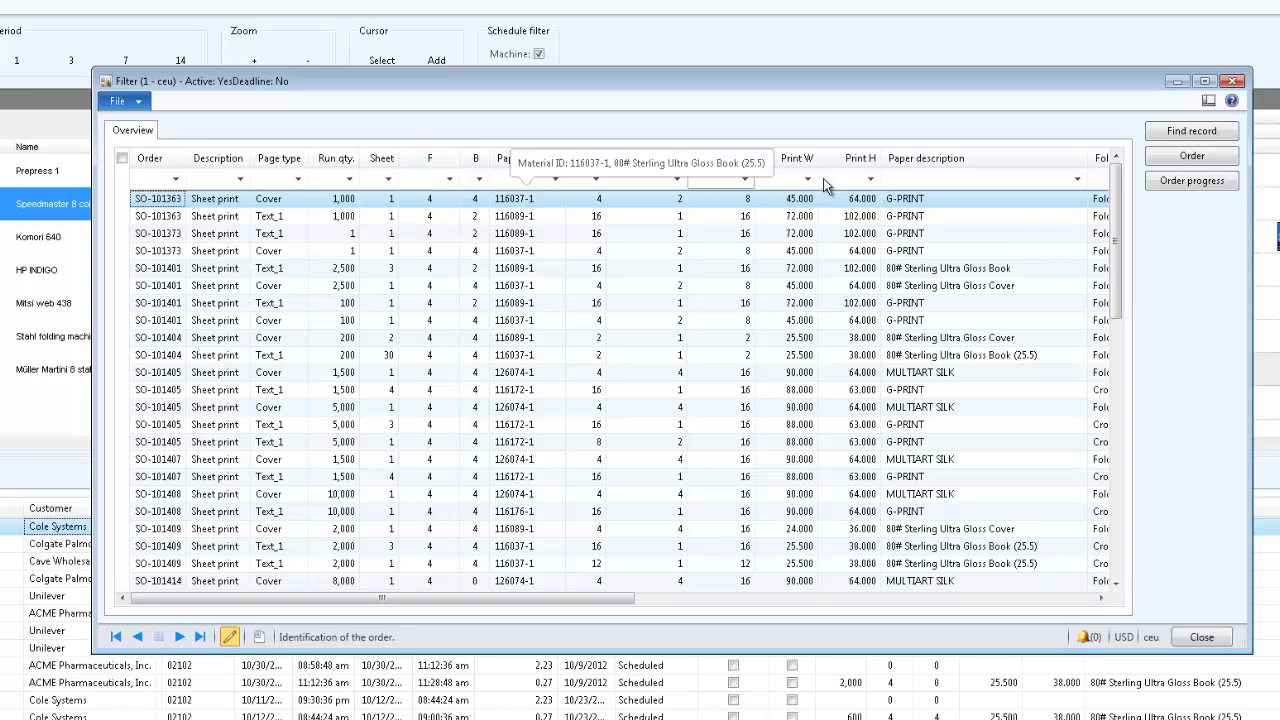
{"action": "left_click", "coordinate": [920, 182]}
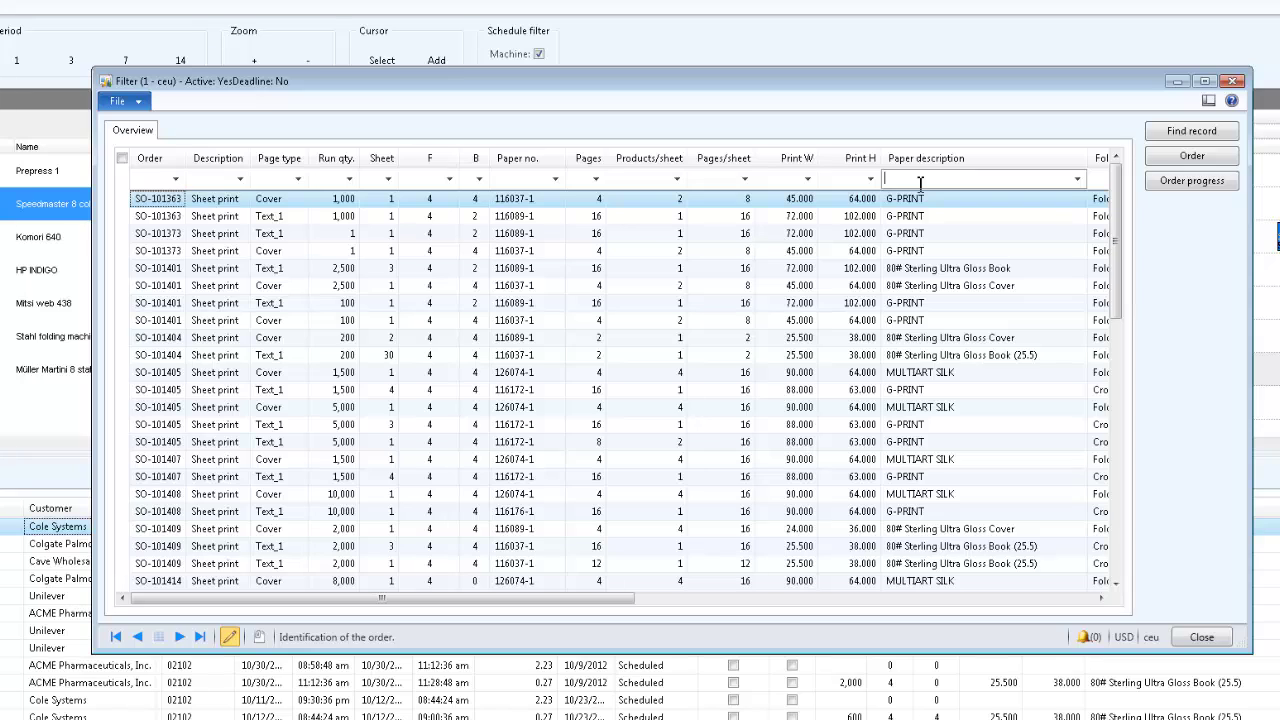
{"action": "type", "text": "*G-Print*"}
{"action": "key", "text": "Return"}
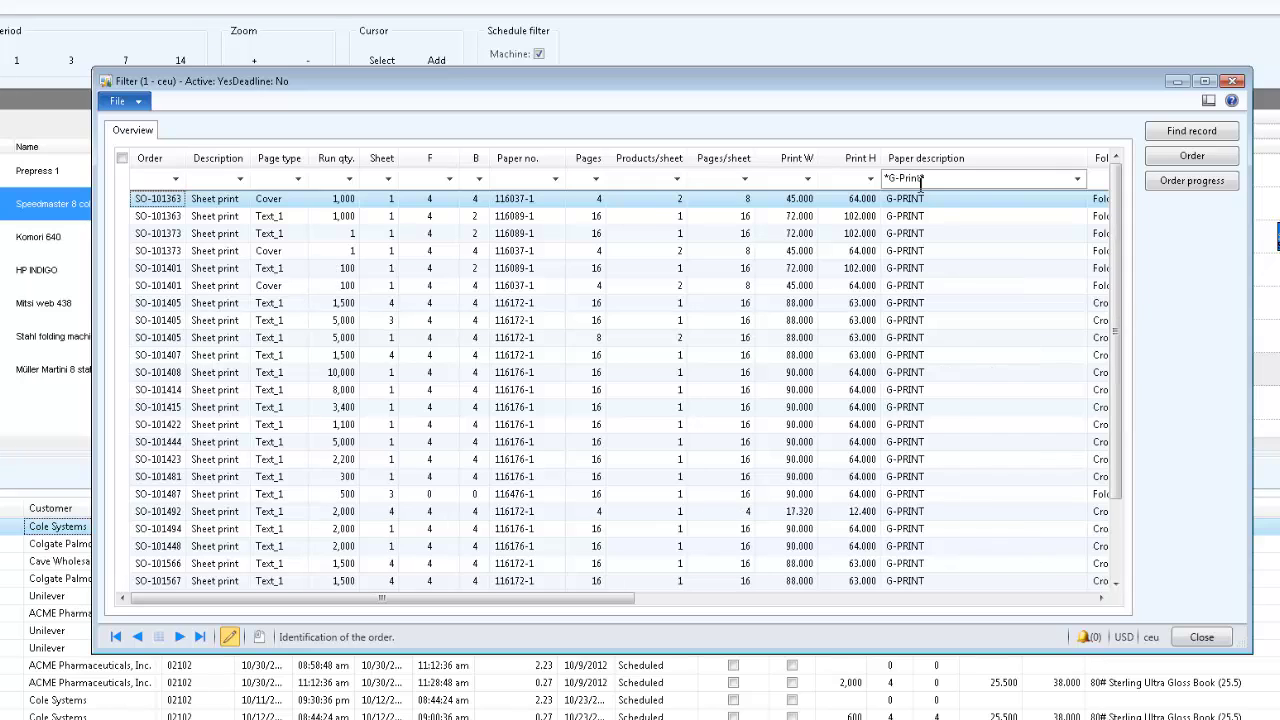
{"action": "left_click", "coordinate": [274, 178]}
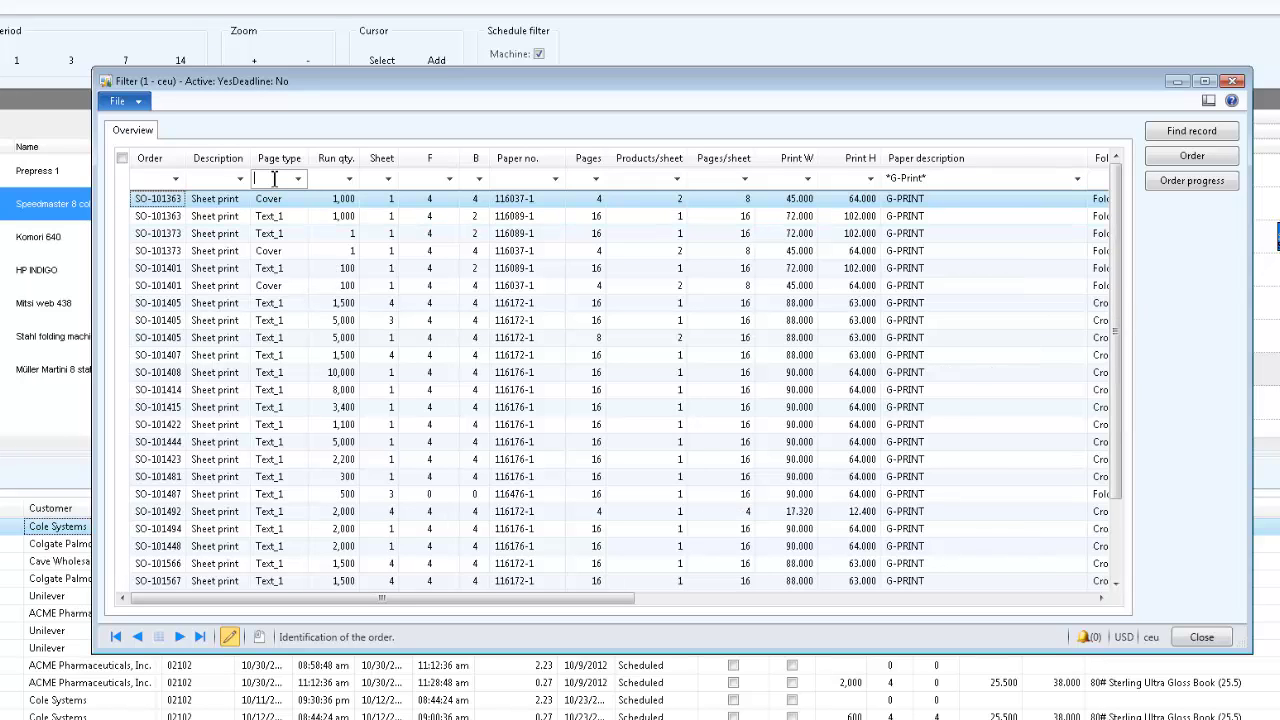
{"action": "type", "text": "Cover"}
{"action": "key", "text": "Return"}
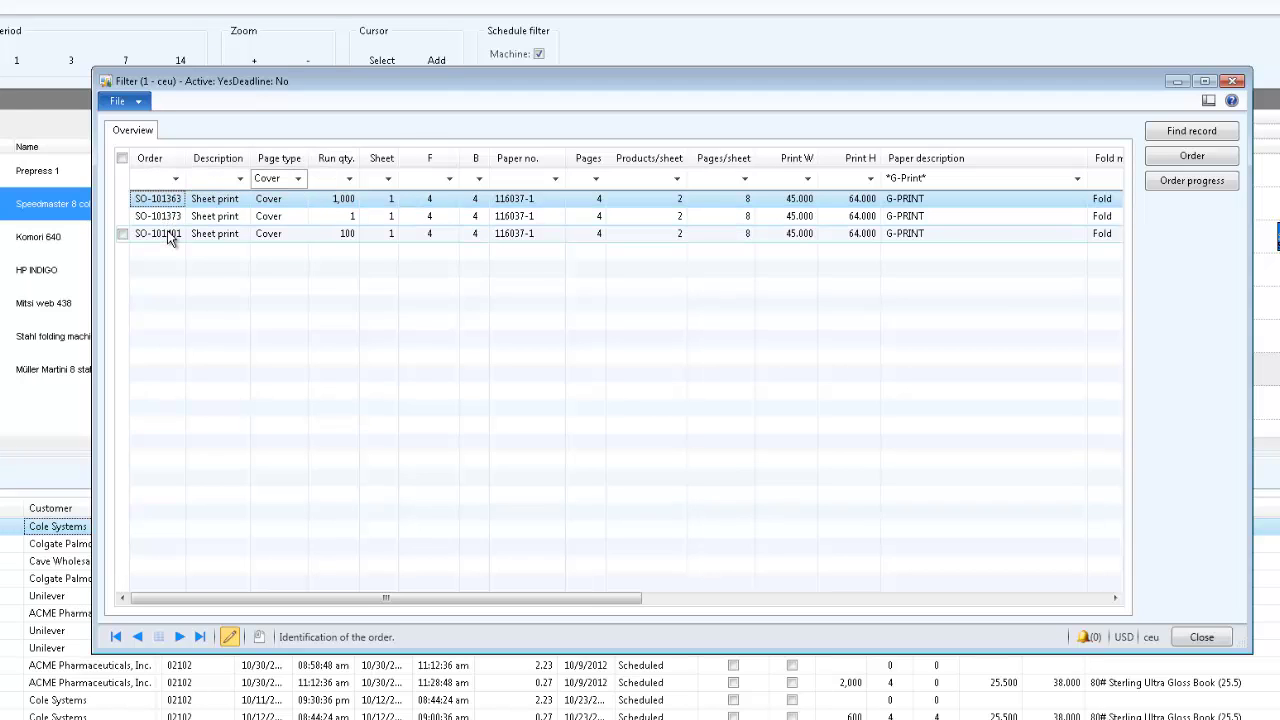
{"action": "left_click", "coordinate": [1200, 638]}
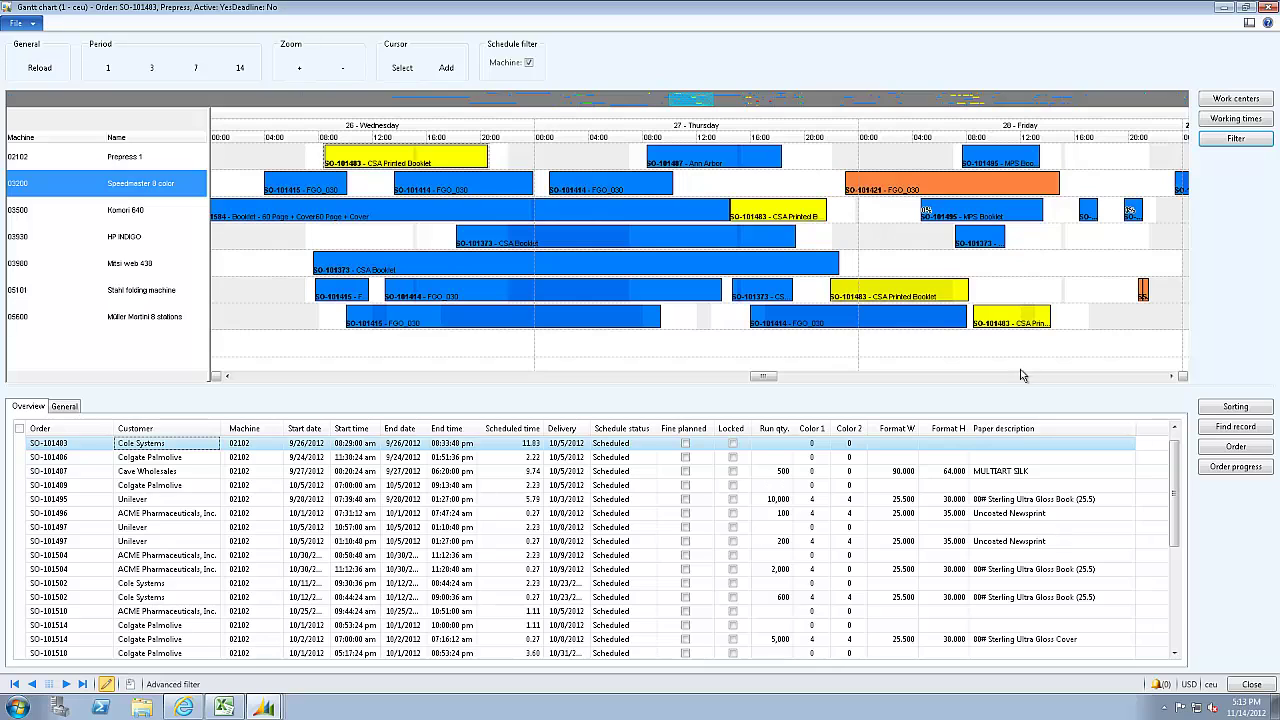
Snap the Friday MPS Booklet bar and the two bars following it on Komori 640 together
{"action": "mouse_move", "coordinate": [1016, 217]}
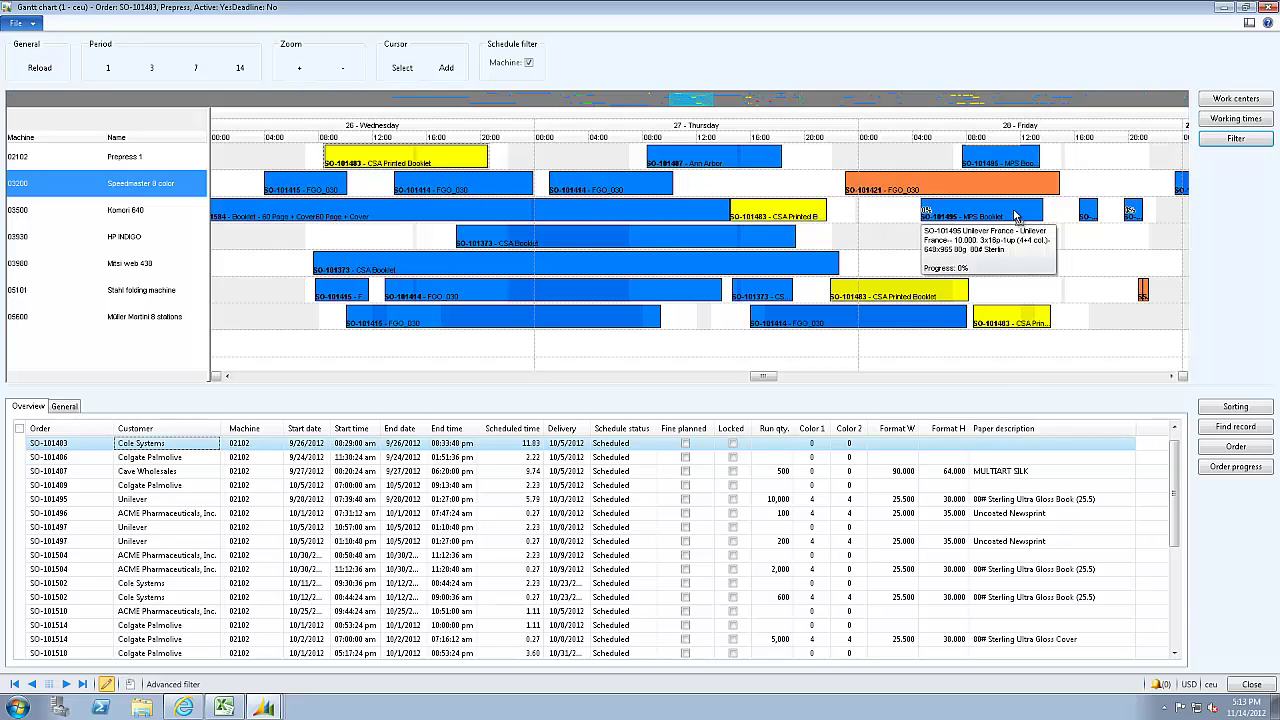
{"action": "left_click", "coordinate": [1016, 217]}
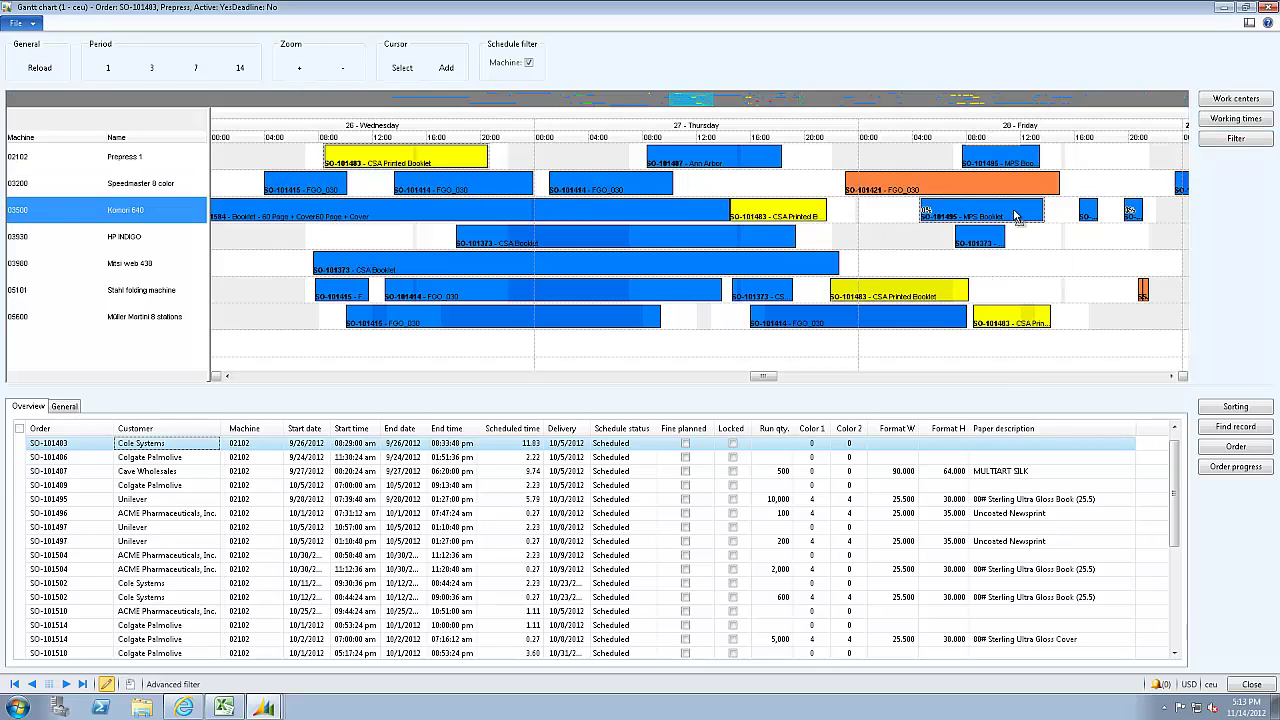
{"action": "left_click", "coordinate": [1090, 209]}
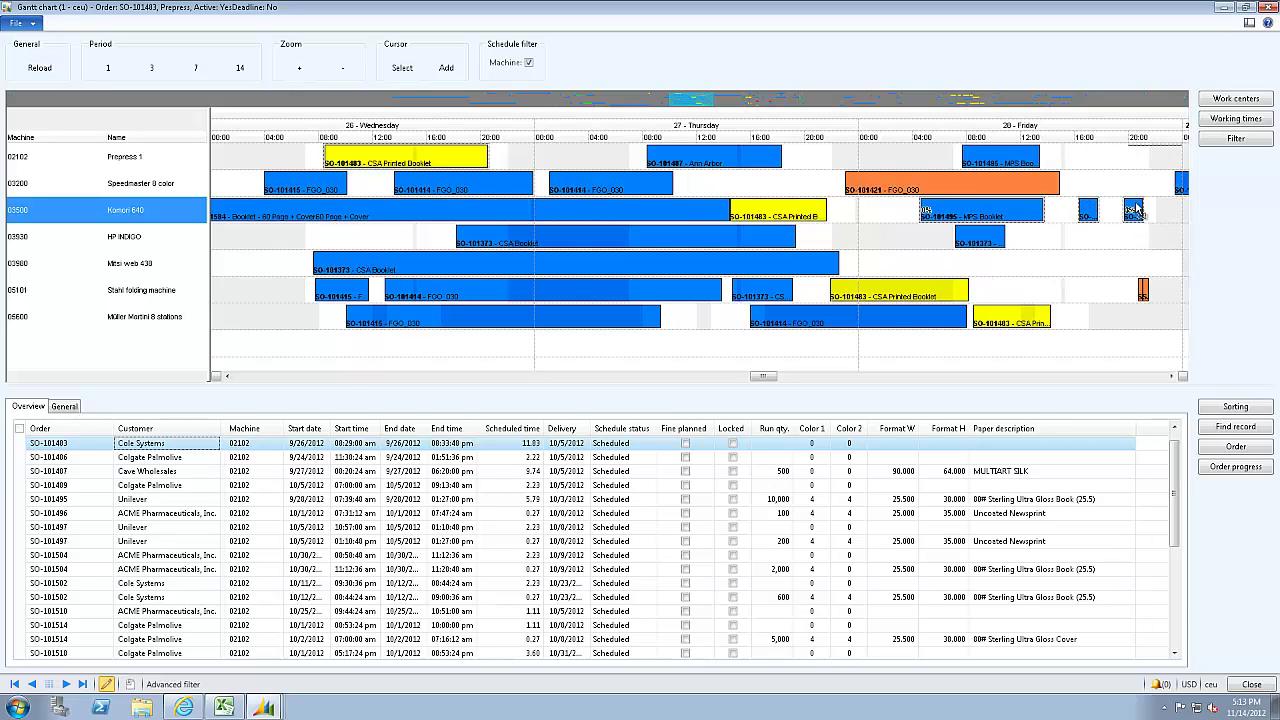
{"action": "right_click", "coordinate": [1136, 207]}
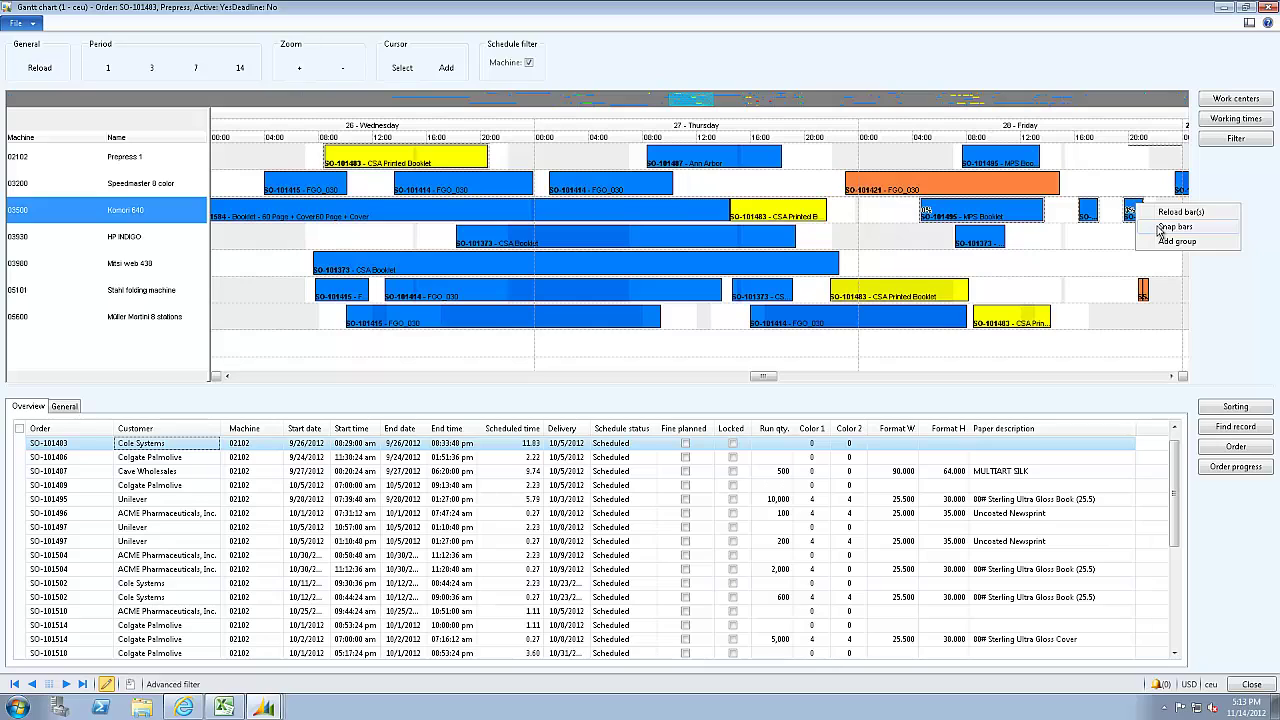
{"action": "left_click", "coordinate": [1162, 227]}
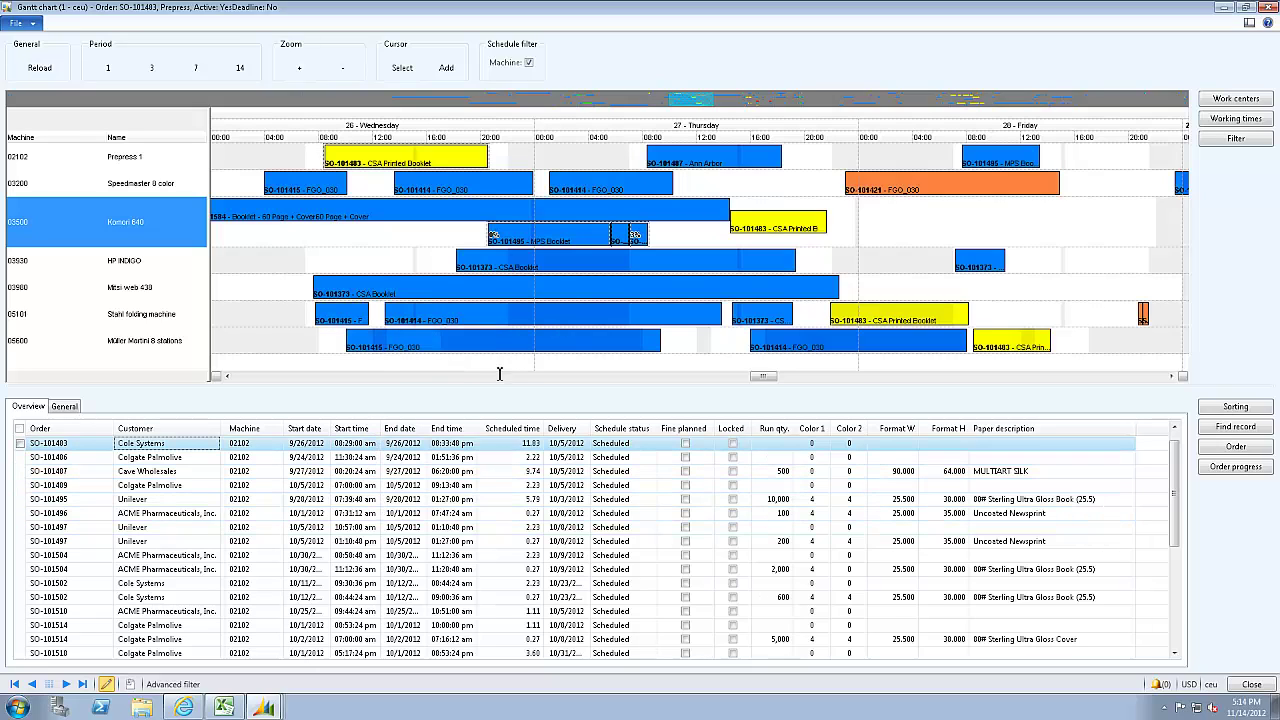
Reschedule the snapped bars, placing the last one on Mitsi web 438 at about 12:00 on Thursday 27
{"action": "mouse_move", "coordinate": [641, 240]}
{"action": "left_click_drag", "start_coordinate": [641, 240], "coordinate": [706, 281]}
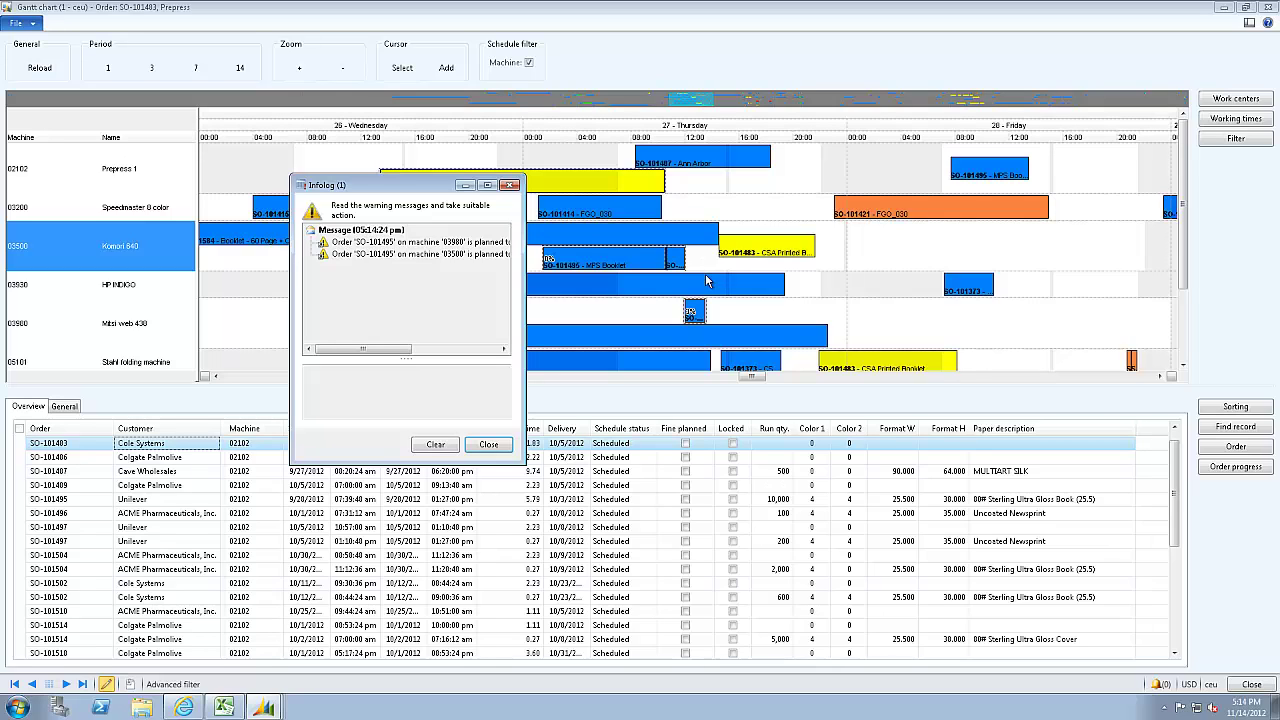
{"action": "left_click", "coordinate": [489, 445]}
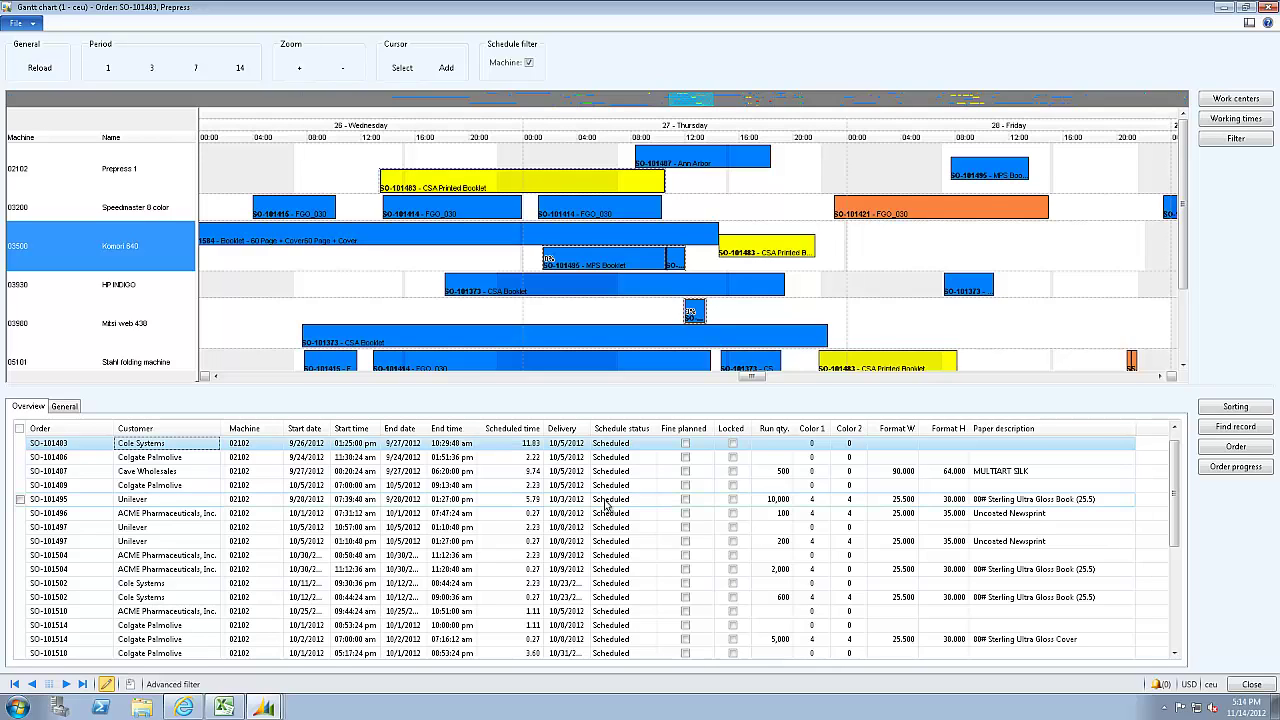
Review the plan and status lines in the order progress of the CSA Printed Booklet job, including the CTP operation
{"action": "left_click", "coordinate": [1215, 467]}
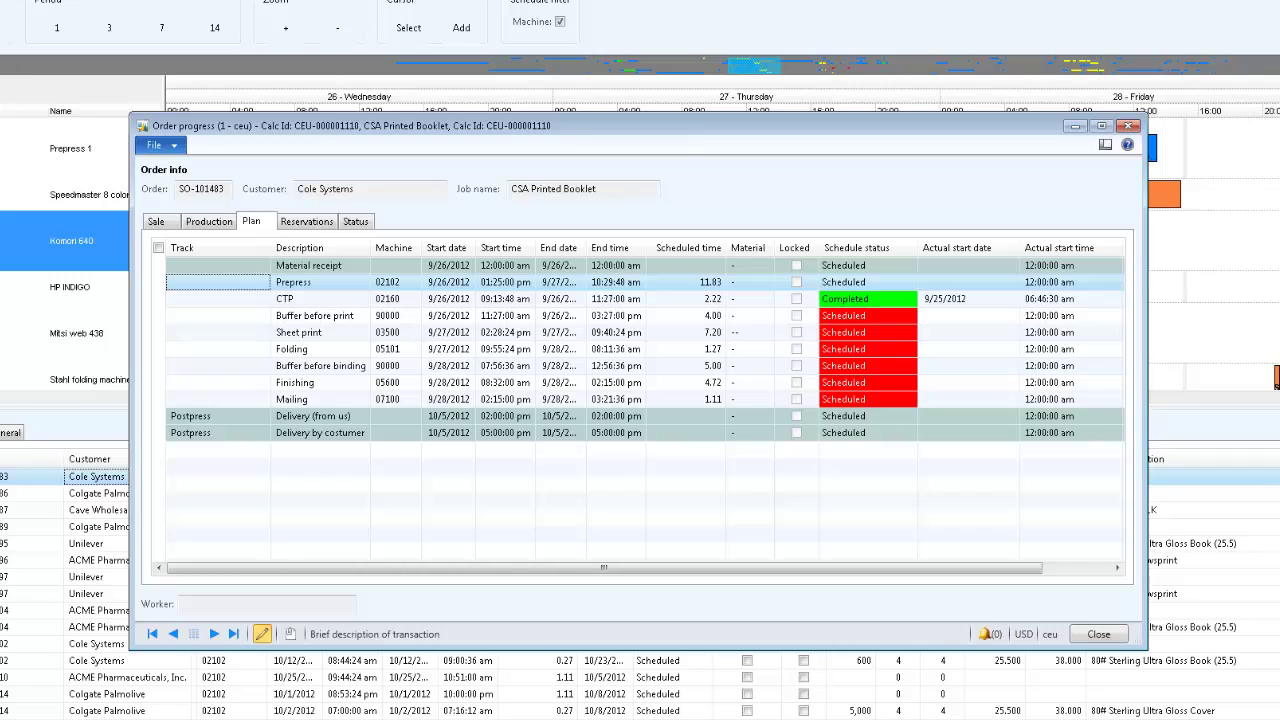
{"action": "left_click", "coordinate": [870, 300]}
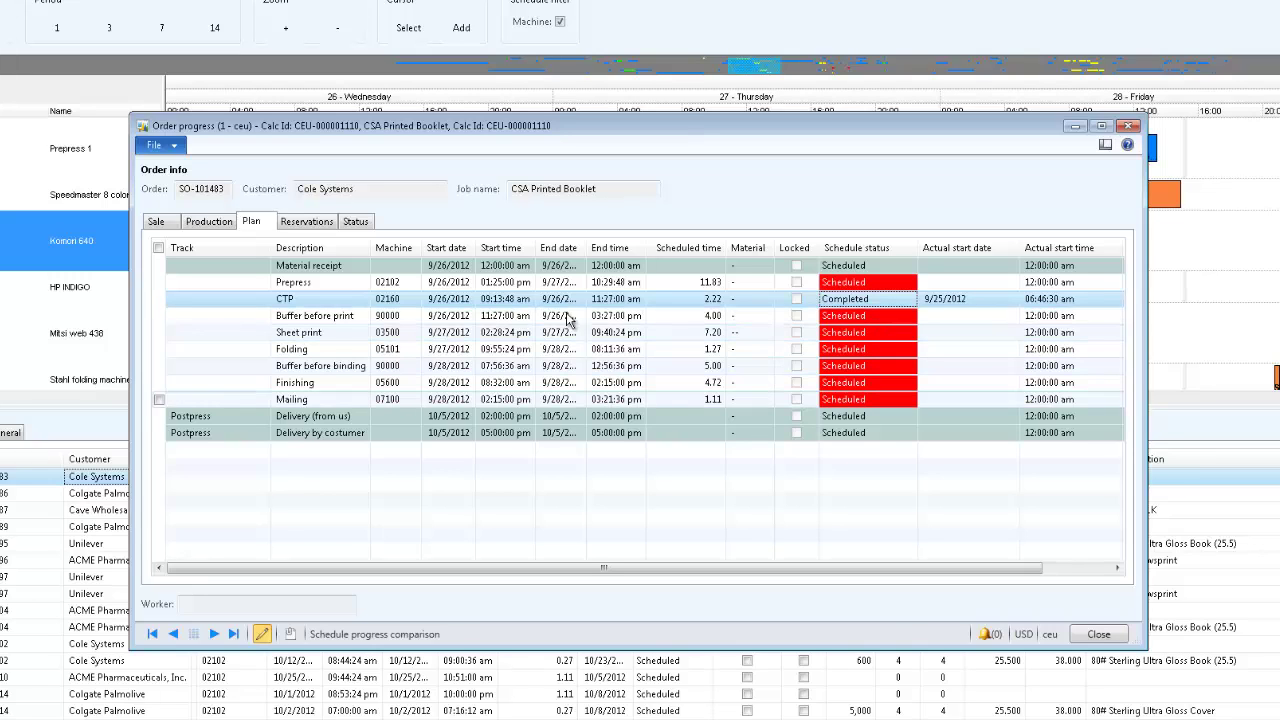
{"action": "left_click", "coordinate": [356, 222]}
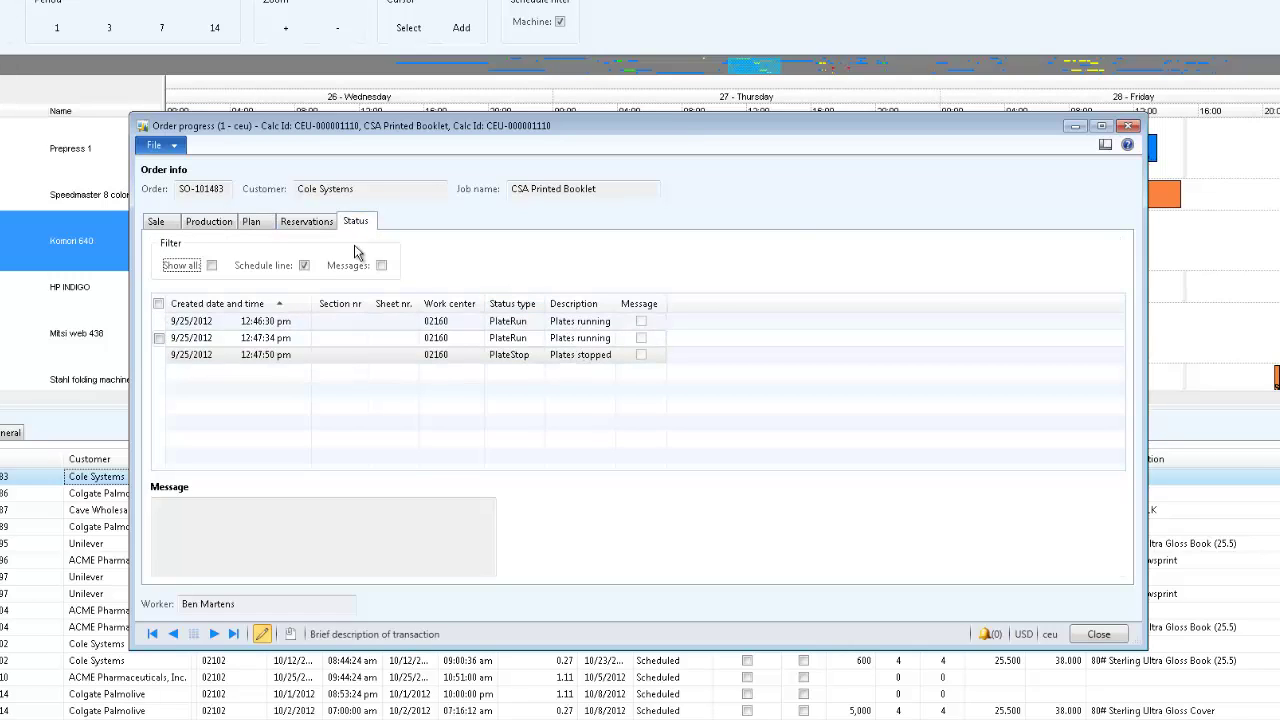
{"action": "left_click", "coordinate": [1096, 634]}
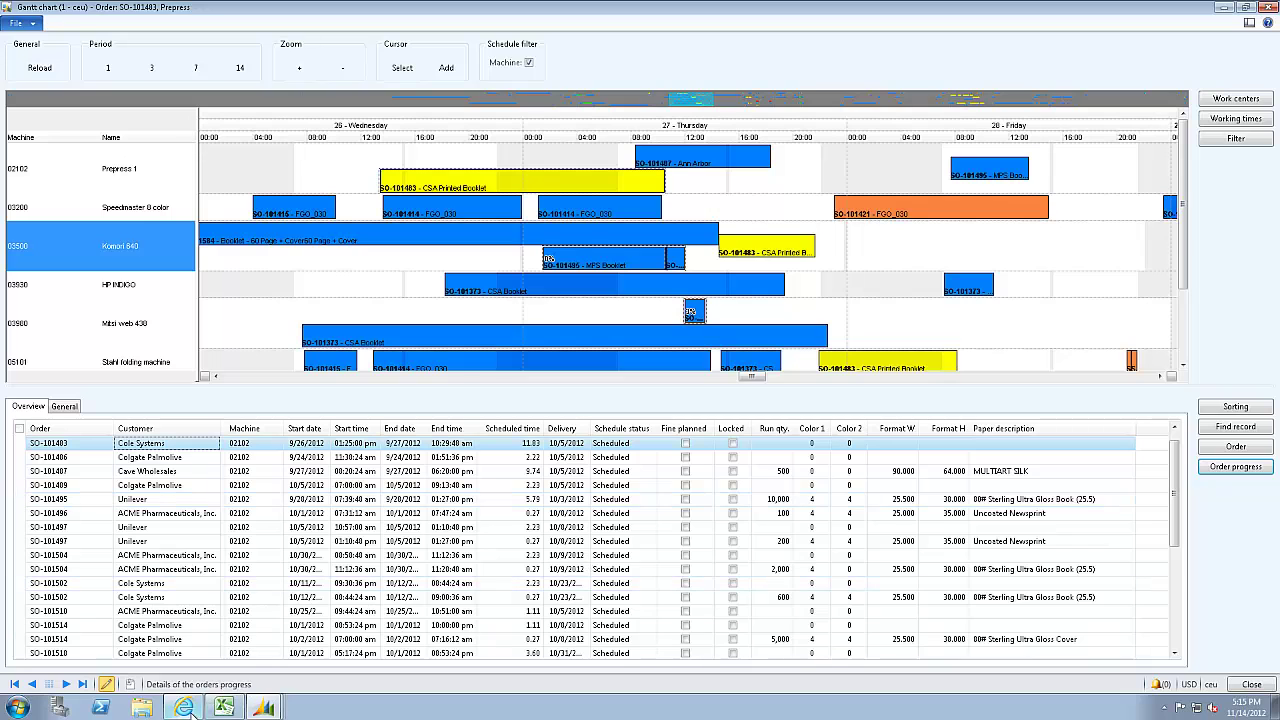
Switch to eGraph Online in the browser and filter this machine's order list by the Cole Systems Booklet's partial order number
{"action": "left_click", "coordinate": [184, 708]}
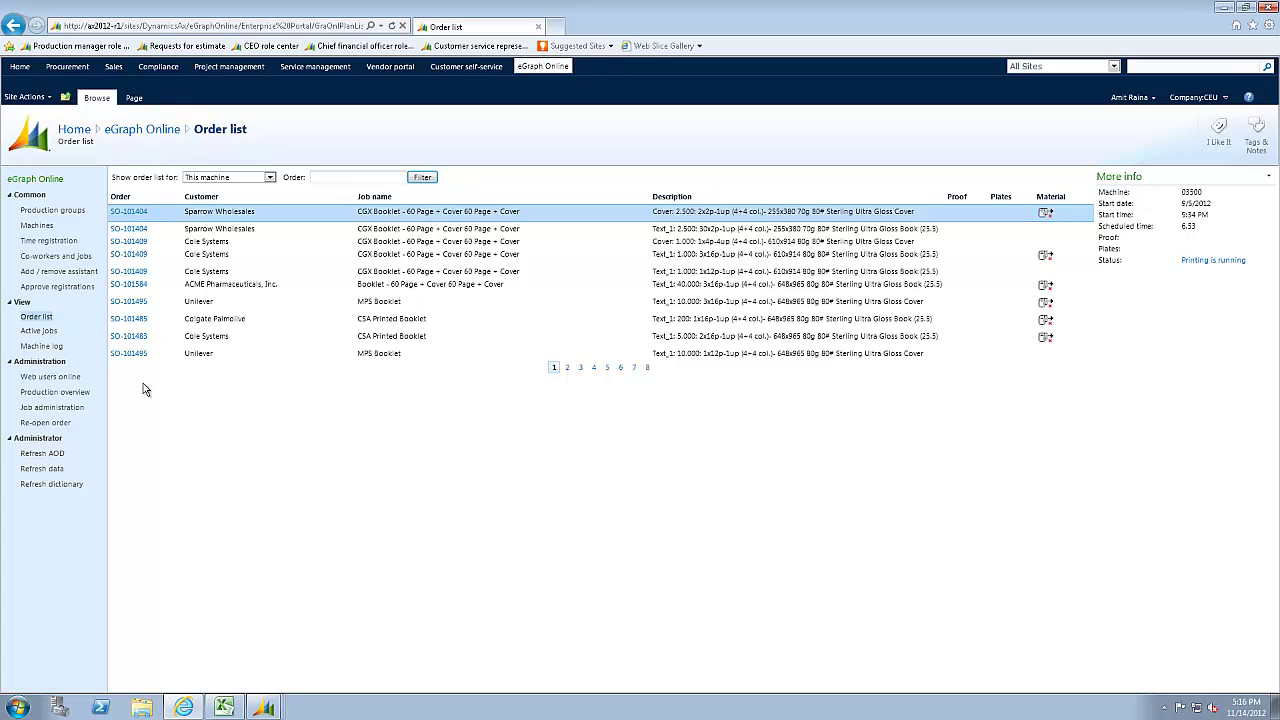
{"action": "left_click", "coordinate": [351, 177]}
{"action": "type", "text": "*590*"}
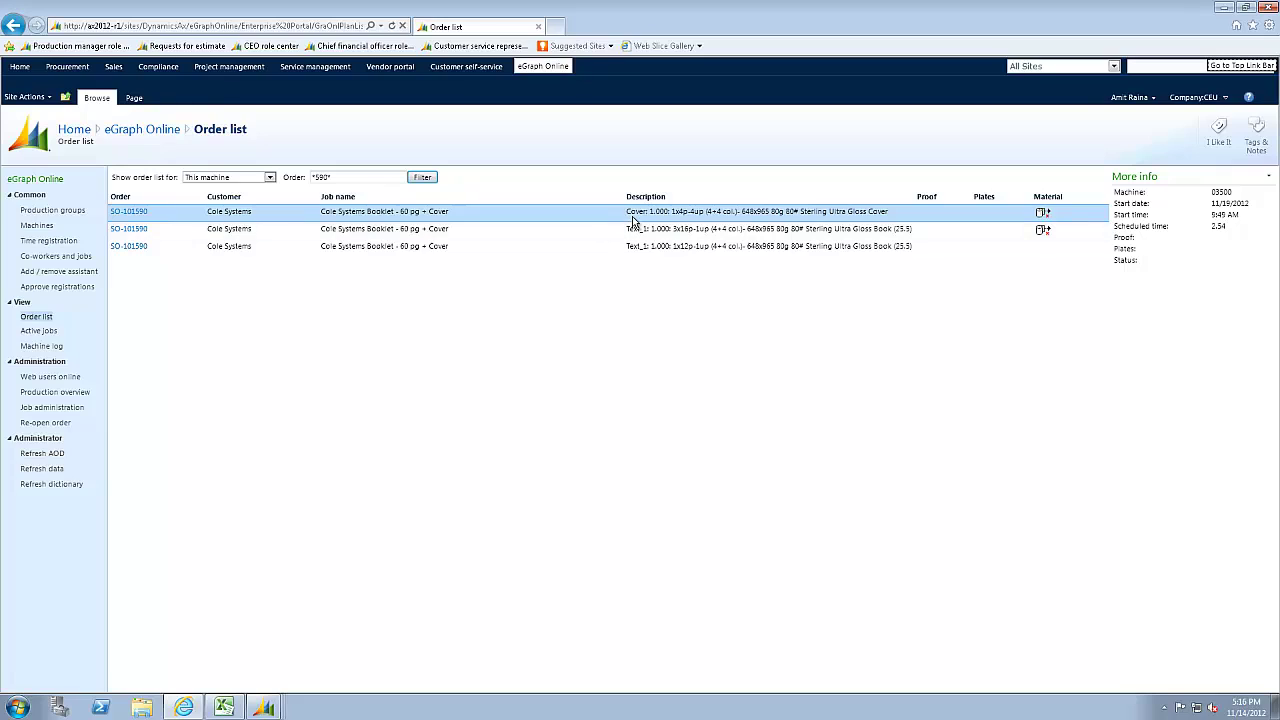
Open time registration for the Cover line of the Cole Systems Booklet order and start the Komori Production operation
{"action": "left_click", "coordinate": [131, 213]}
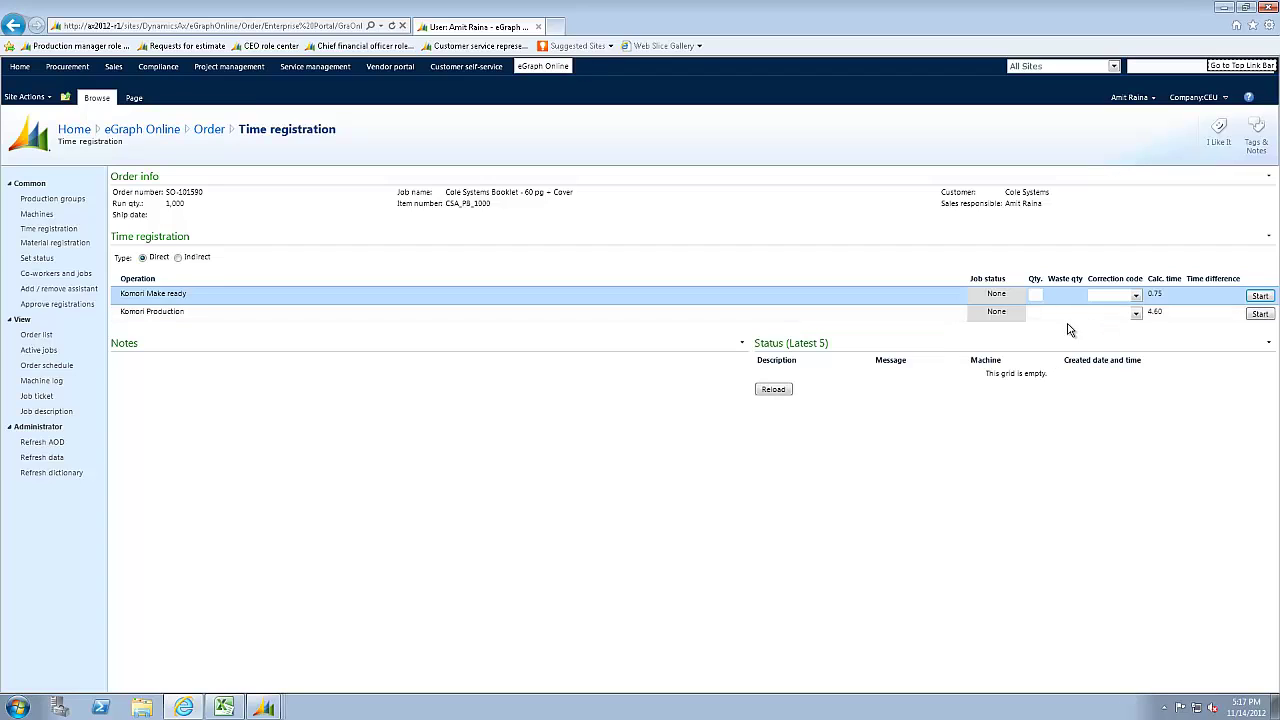
{"action": "left_click", "coordinate": [1260, 314]}
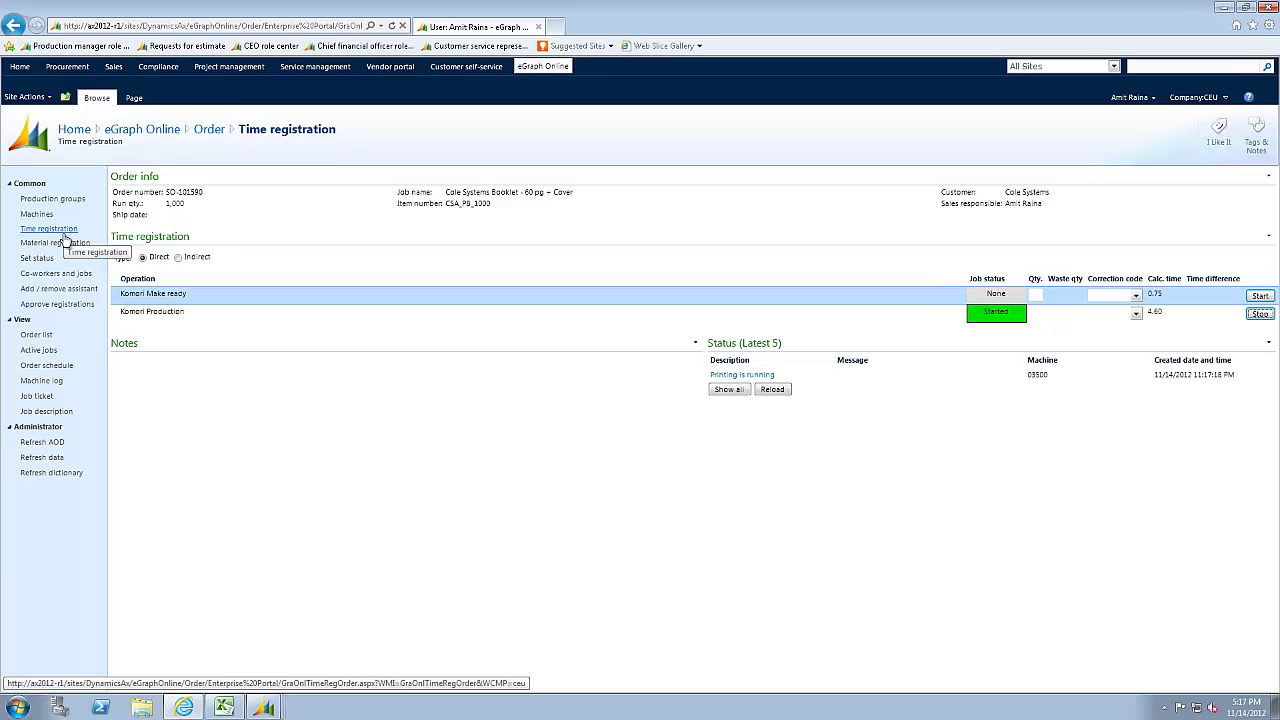
Register a material consumption of 350 pcs of 80# Sterling Ultra Gloss Cover for the order
{"action": "left_click", "coordinate": [68, 246]}
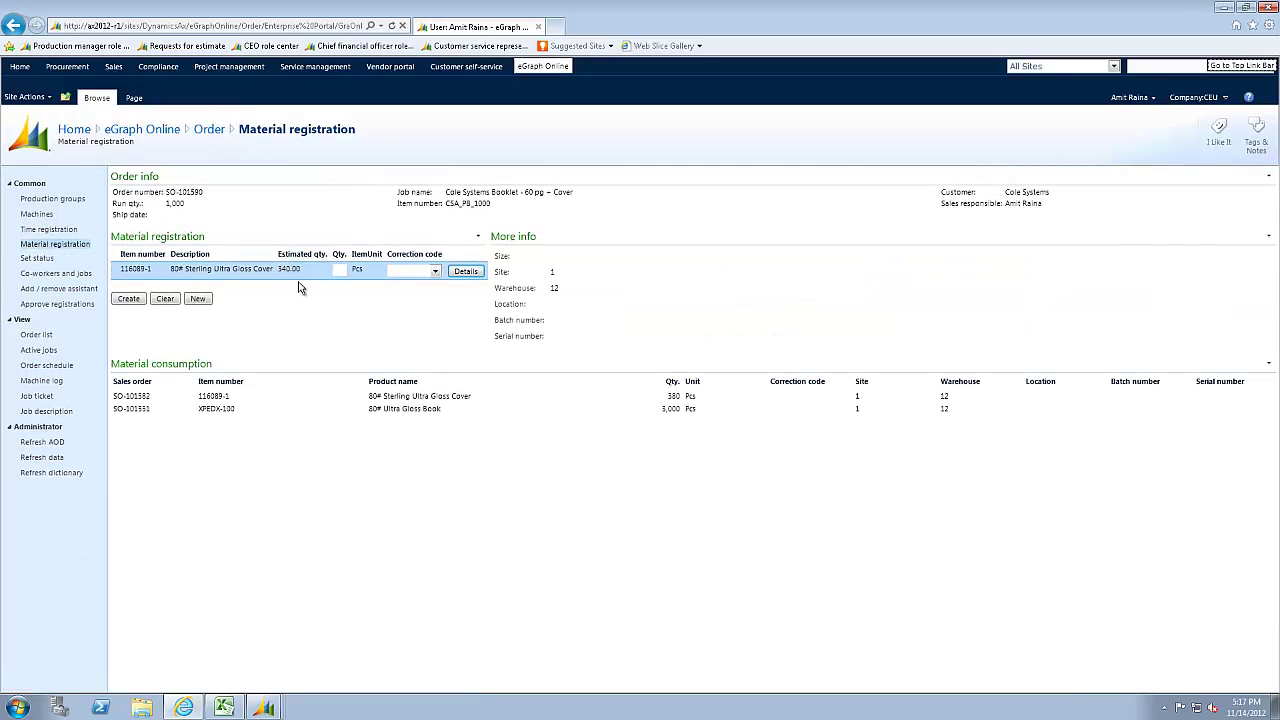
{"action": "left_click", "coordinate": [341, 271]}
{"action": "type", "text": "350"}
{"action": "left_click", "coordinate": [136, 300]}
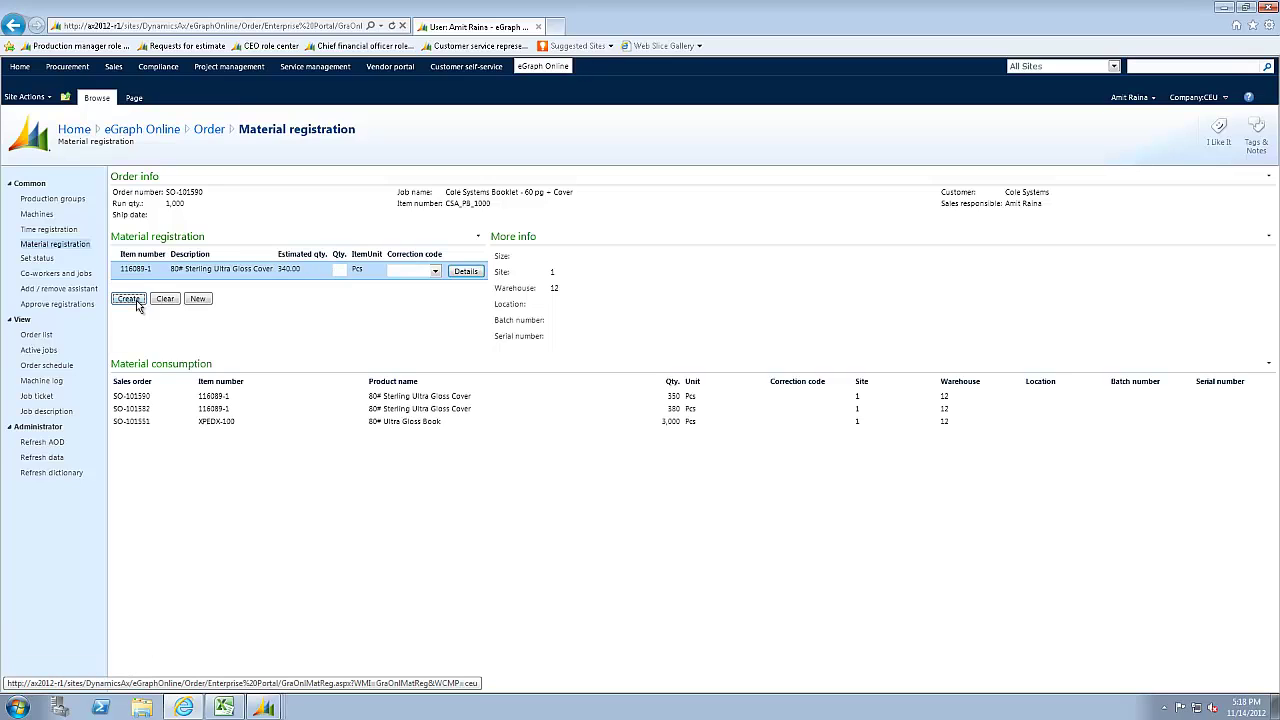
Return to the order's time registration and stop the Komori Production operation
{"action": "left_click", "coordinate": [73, 233]}
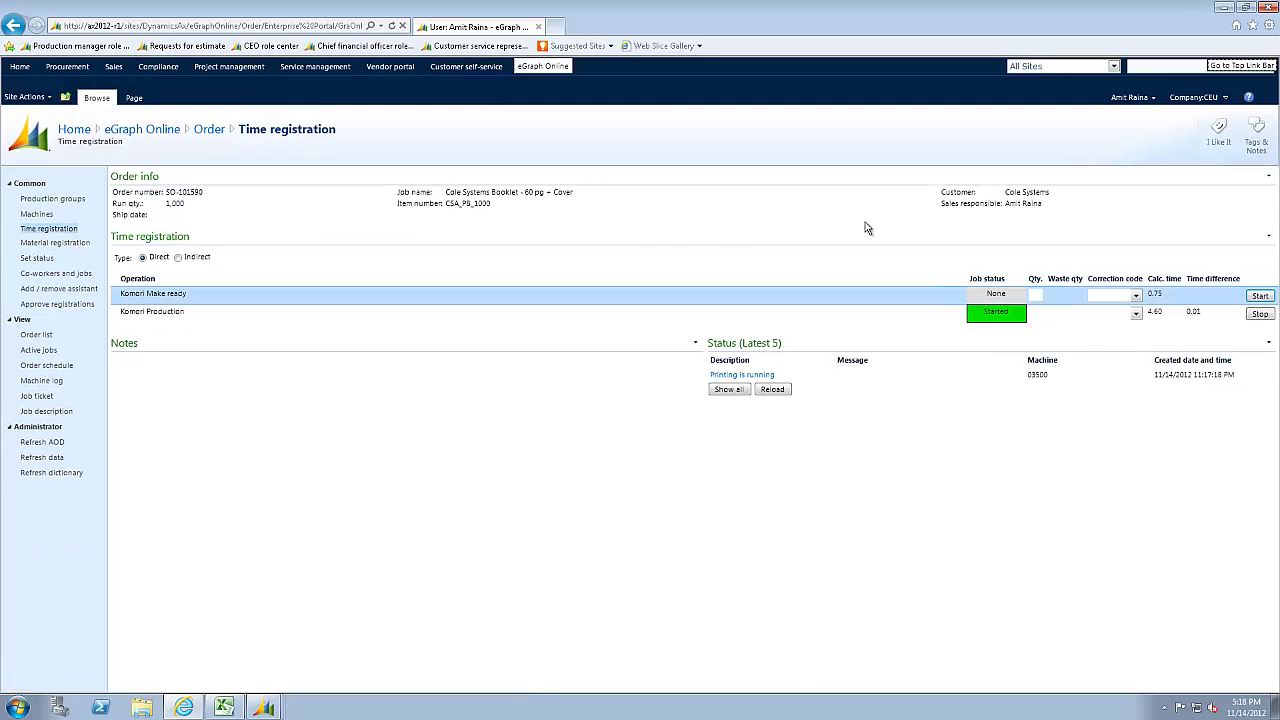
{"action": "left_click", "coordinate": [1260, 314]}
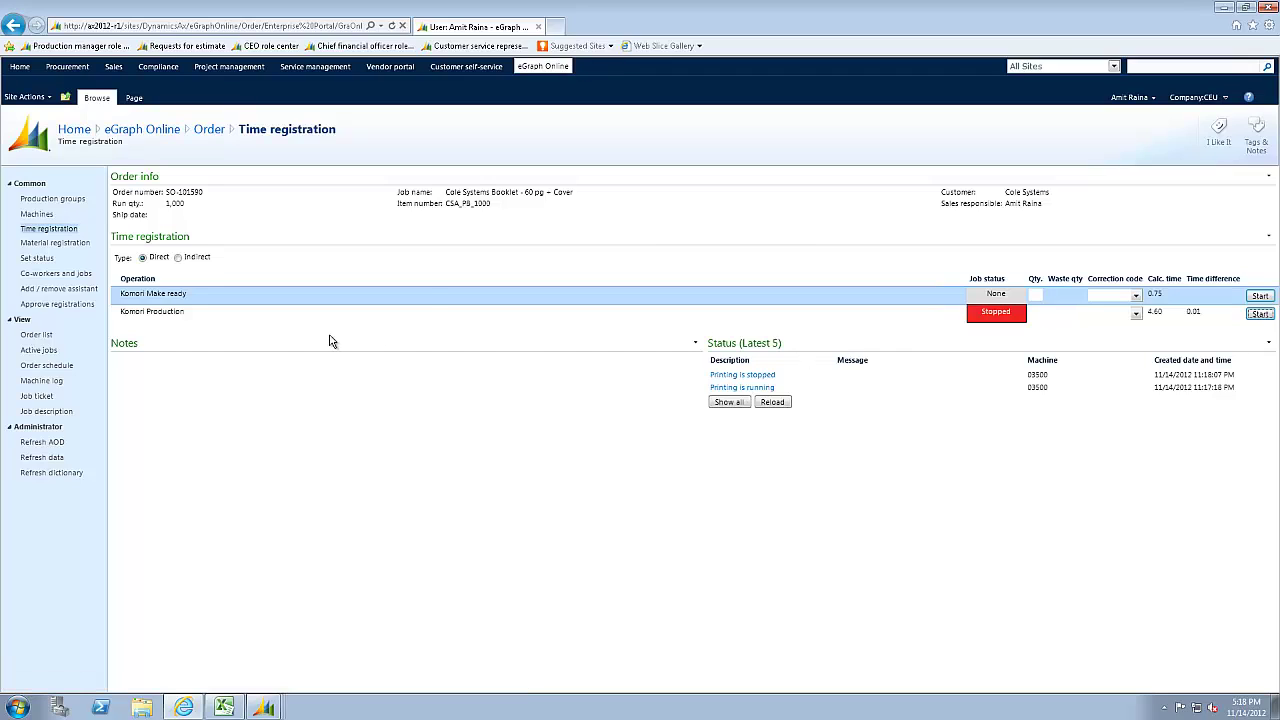
Set the order's status to Print is finish with the message "Quality is good"
{"action": "left_click", "coordinate": [47, 259]}
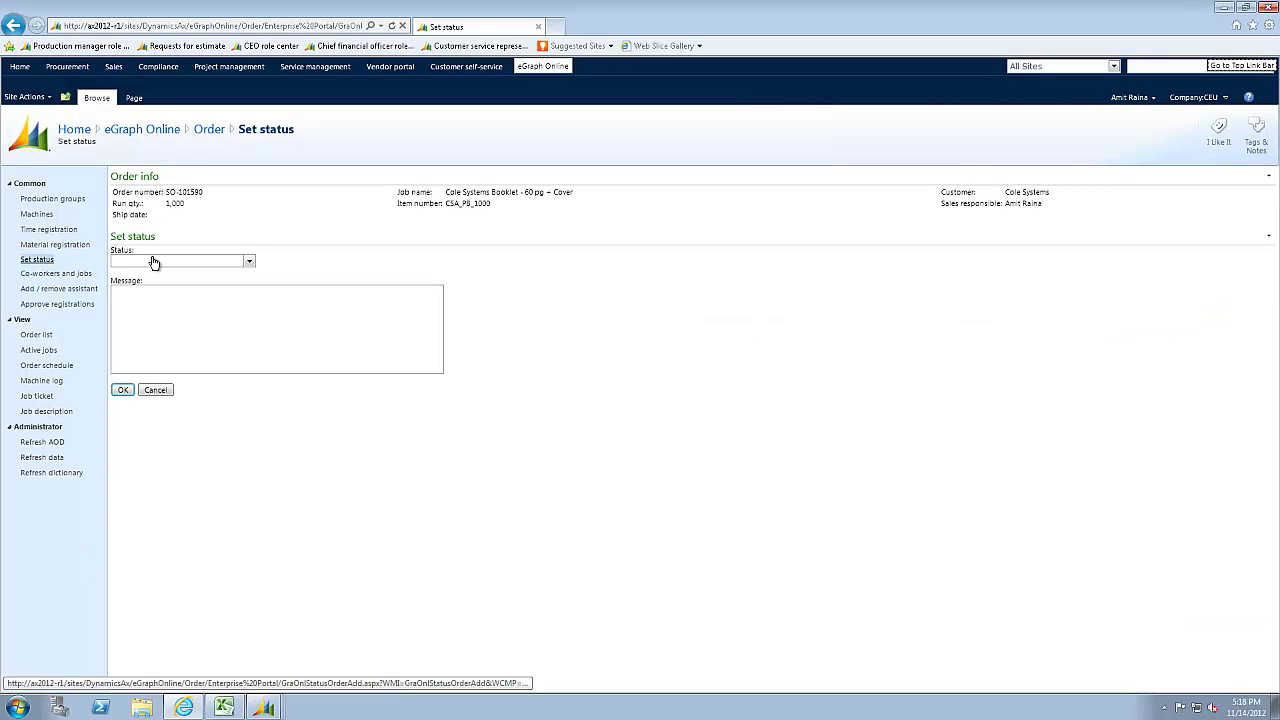
{"action": "left_click", "coordinate": [250, 262]}
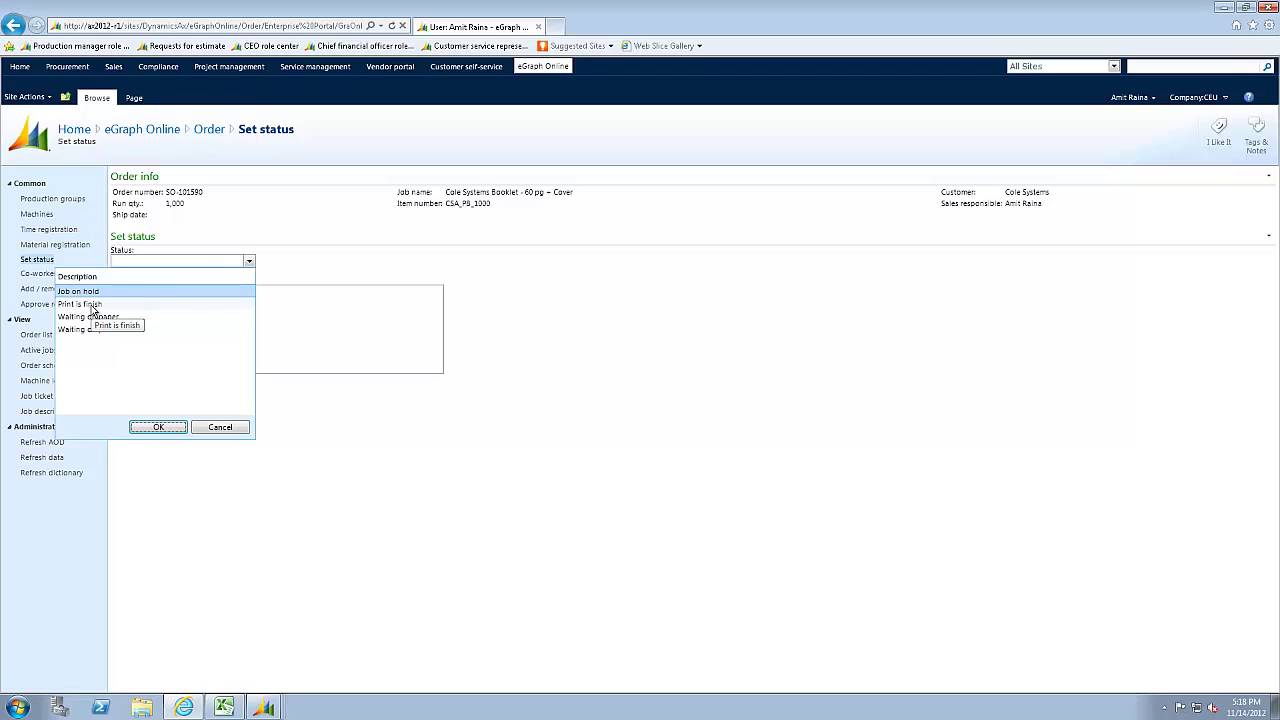
{"action": "left_click", "coordinate": [92, 306]}
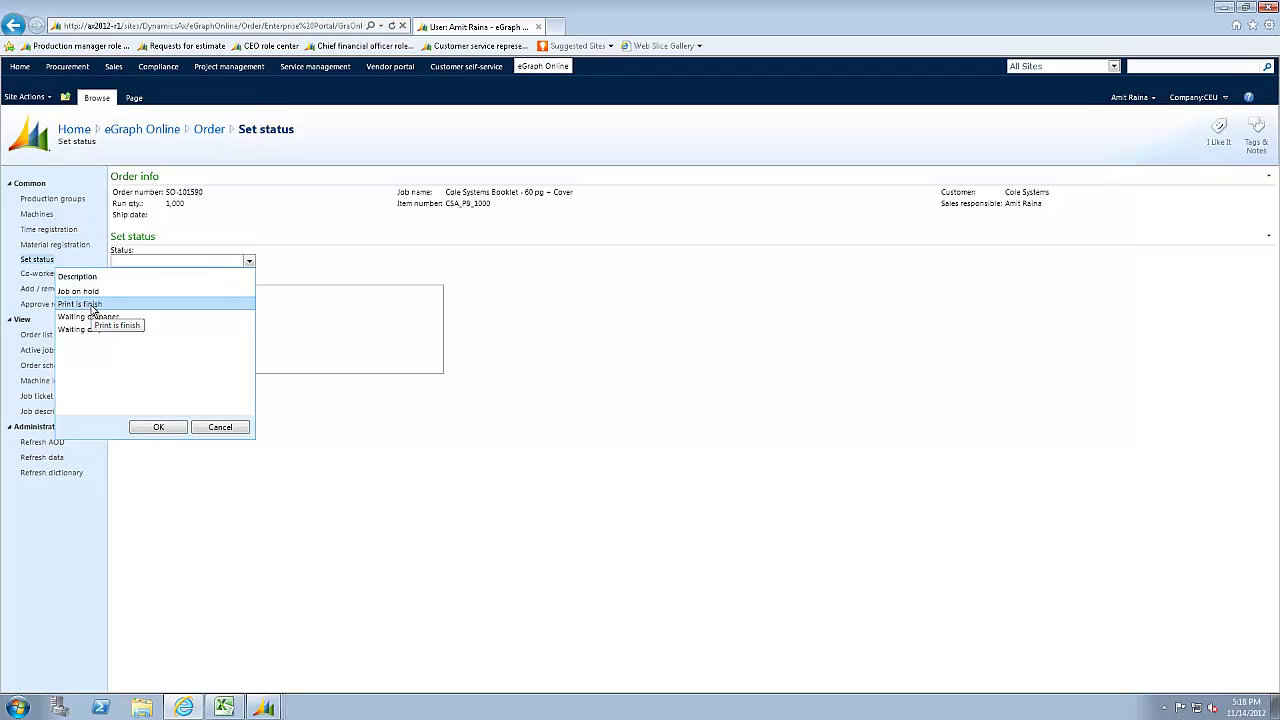
{"action": "left_click", "coordinate": [157, 428]}
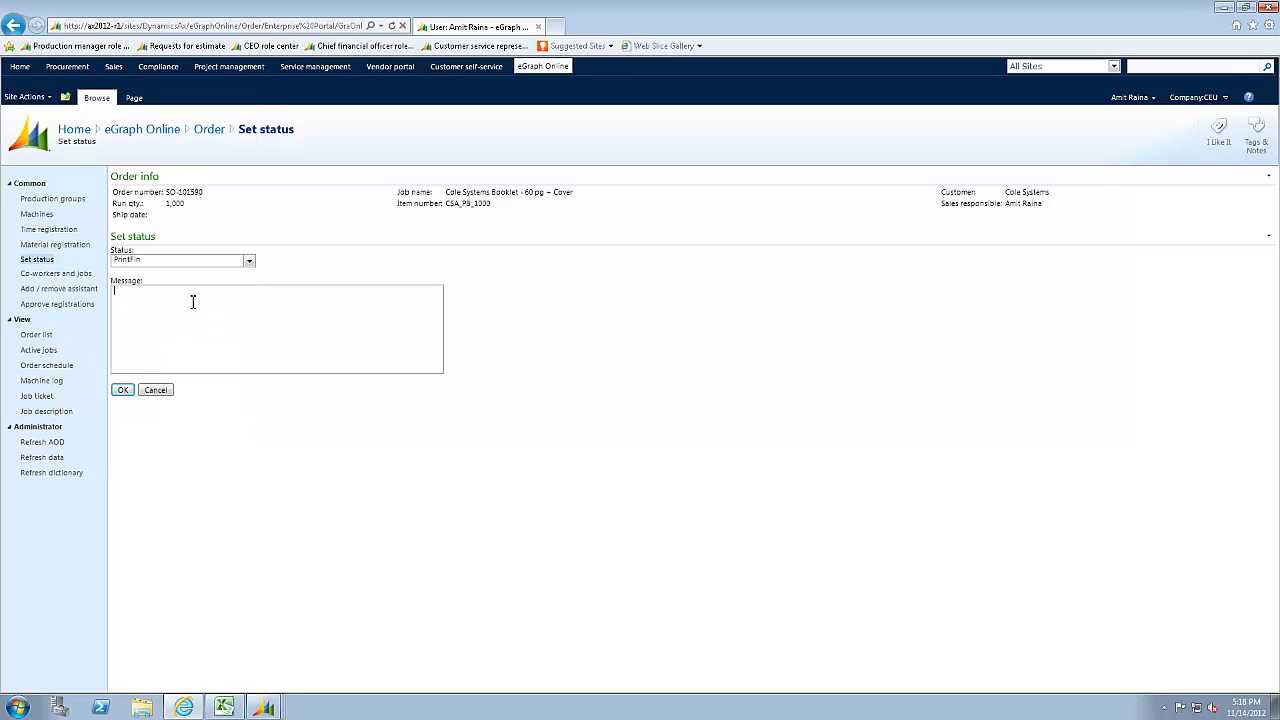
{"action": "type", "text": "Quality is good"}
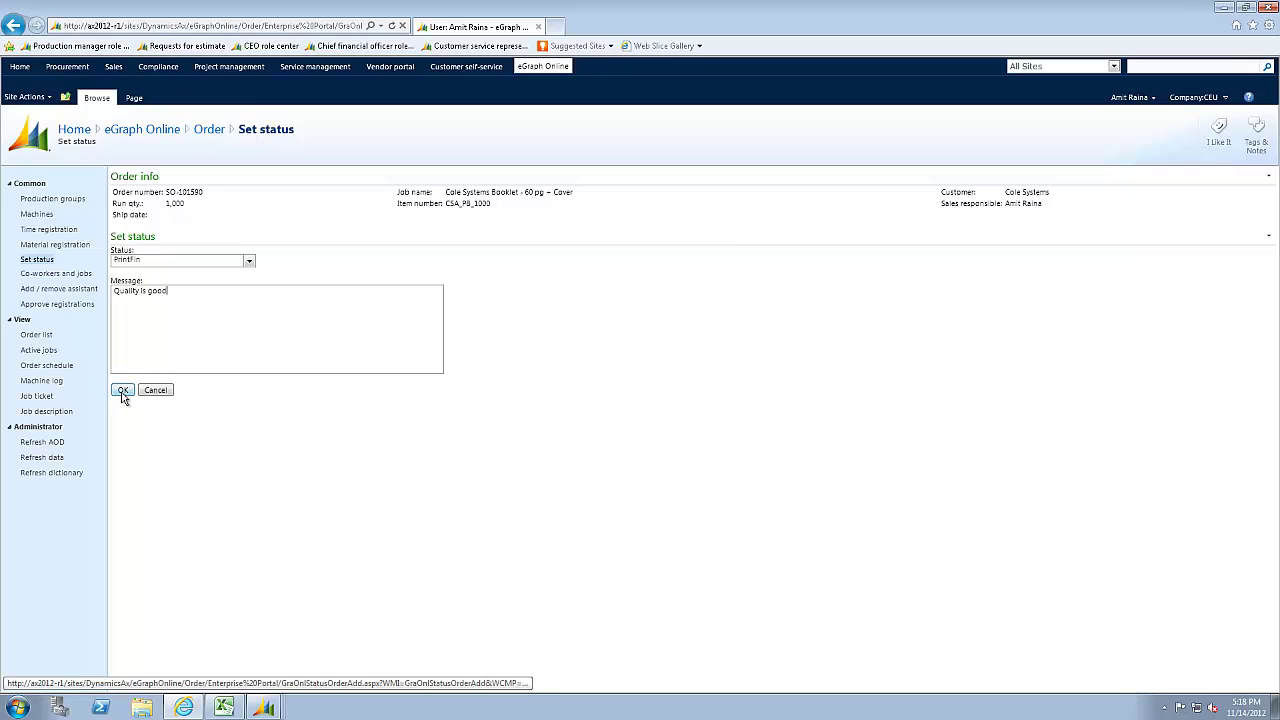
{"action": "left_click", "coordinate": [122, 393]}
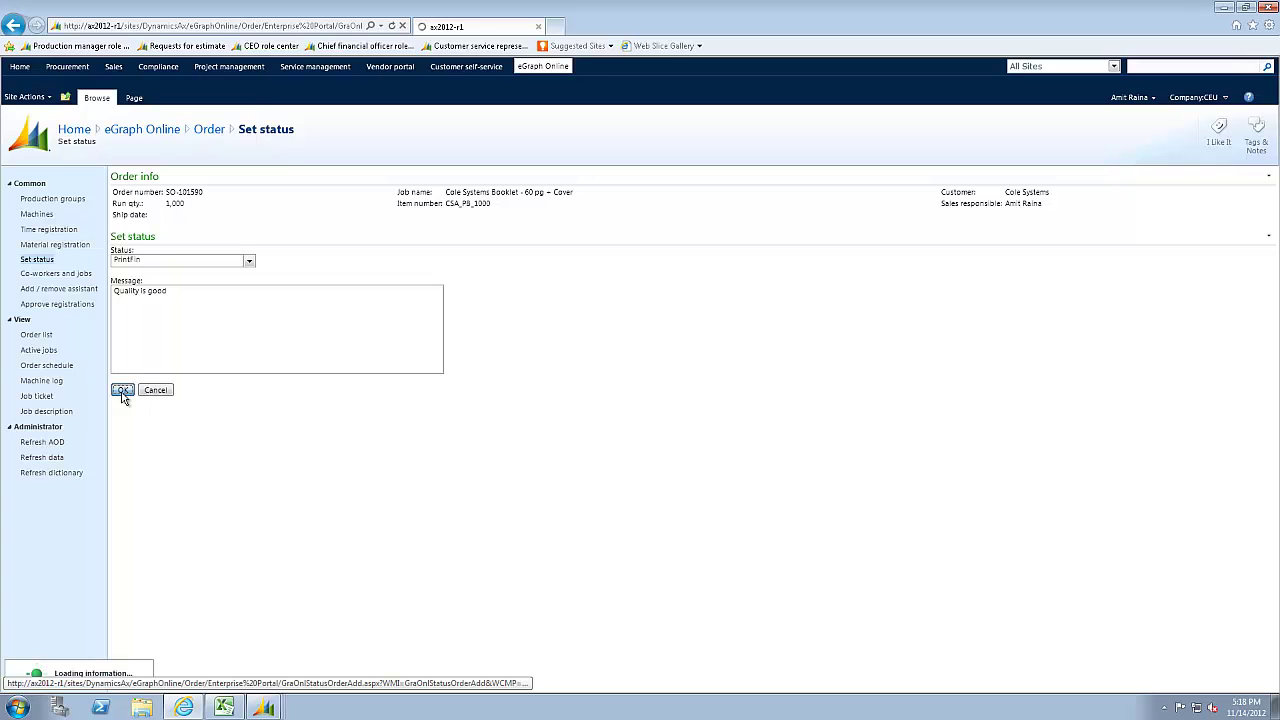